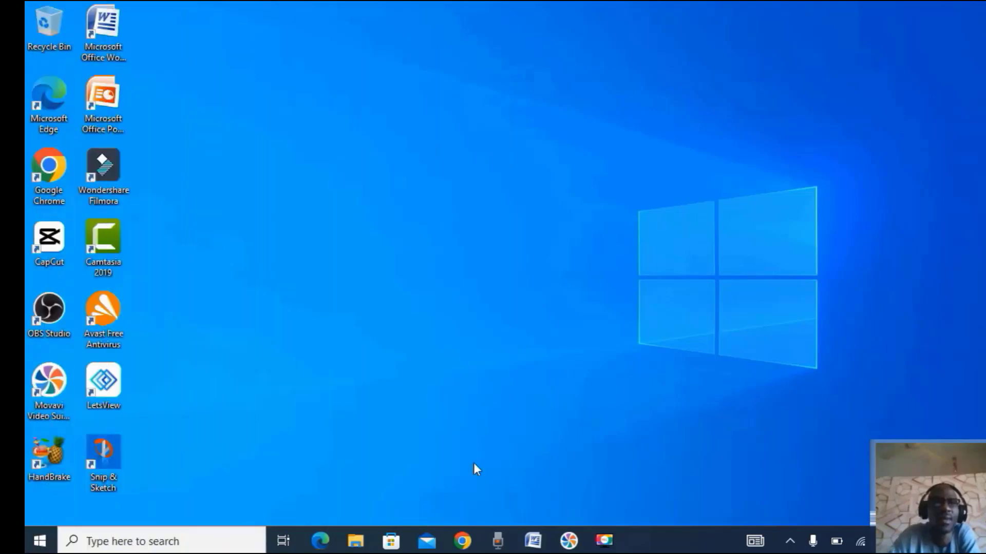
Step: Switch to Chrome and request the Windows version of CapCut from the CapCut website
click(462, 542)
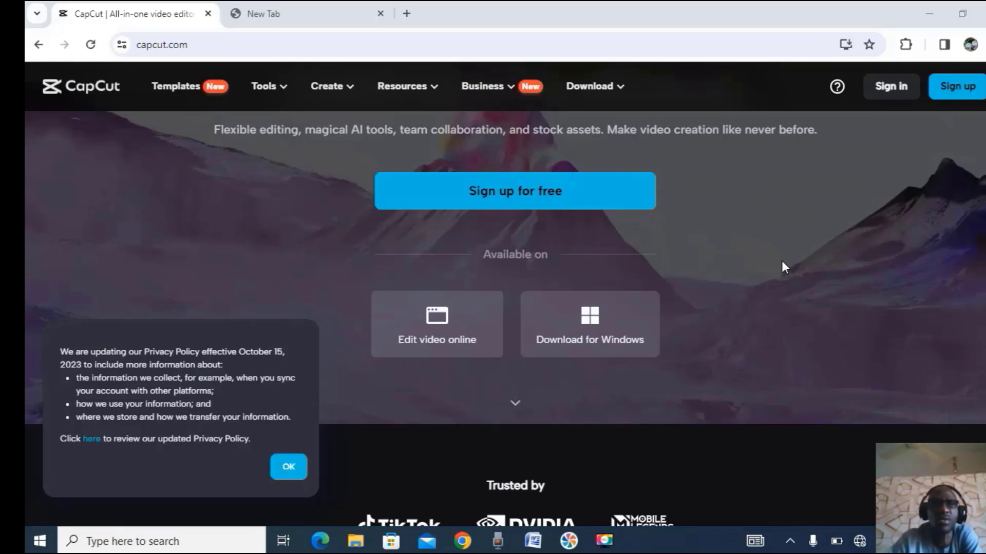
click(600, 333)
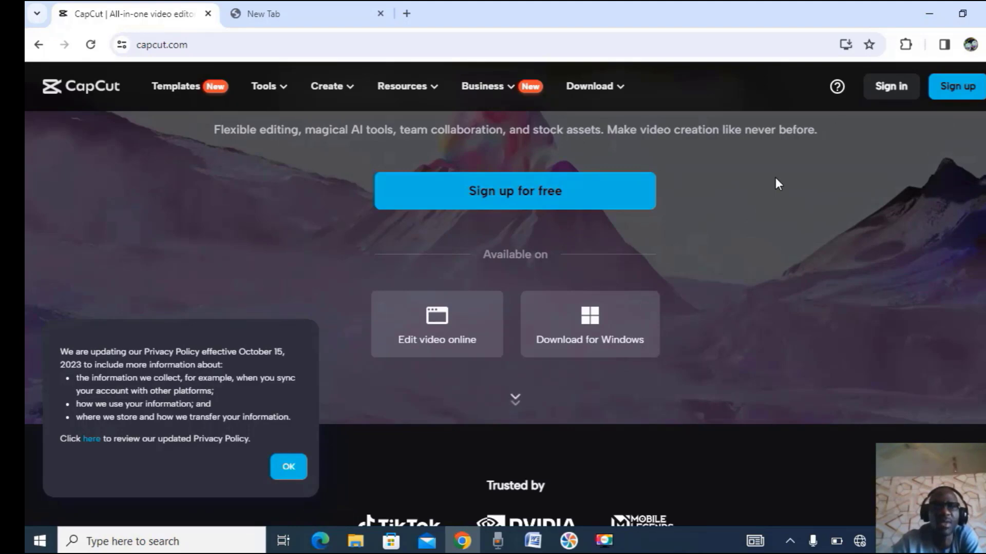
click(919, 14)
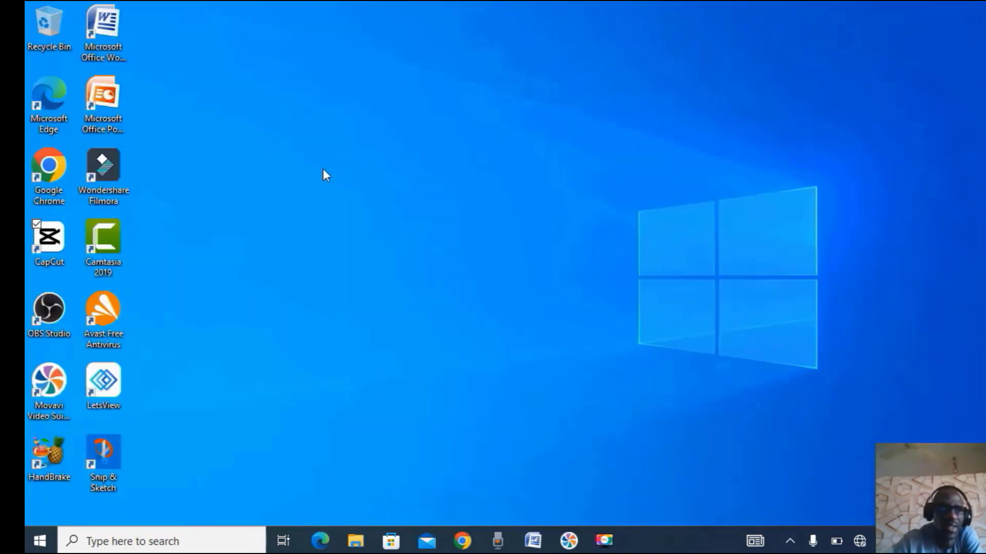
Step: Launch the CapCut desktop application and create a new project
double_click(47, 240)
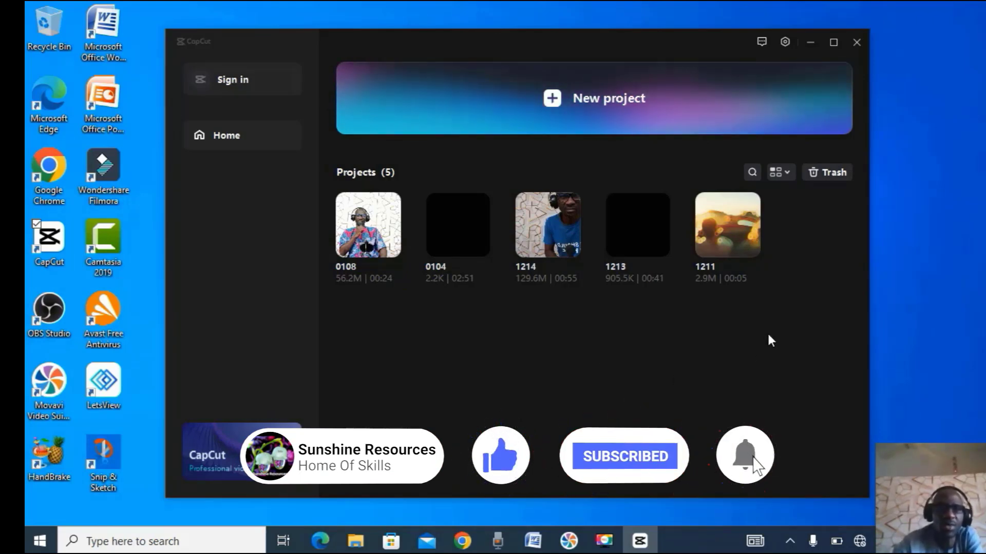
click(580, 95)
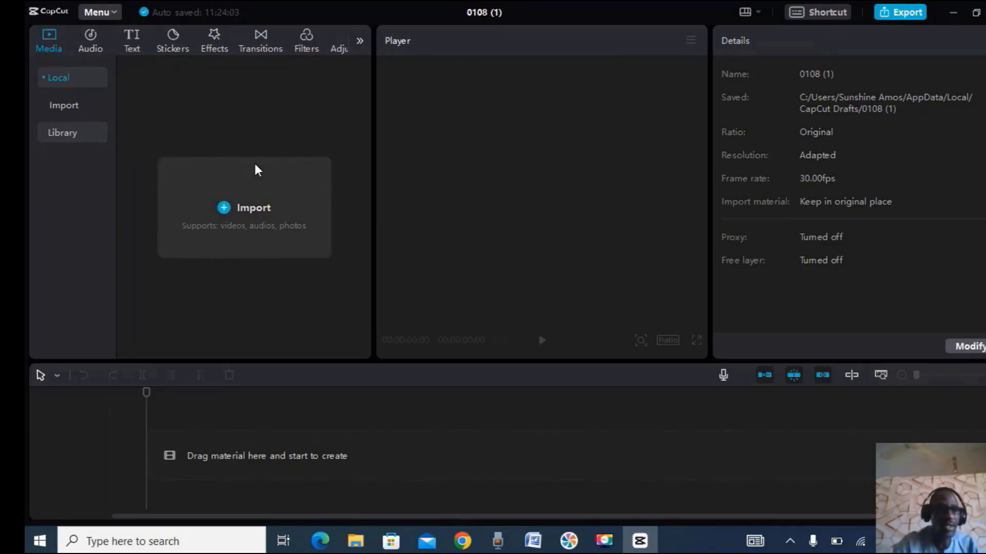
Step: Import the "create videos 2" video from the Movavi Library folder and place it at the start of the timeline
click(242, 208)
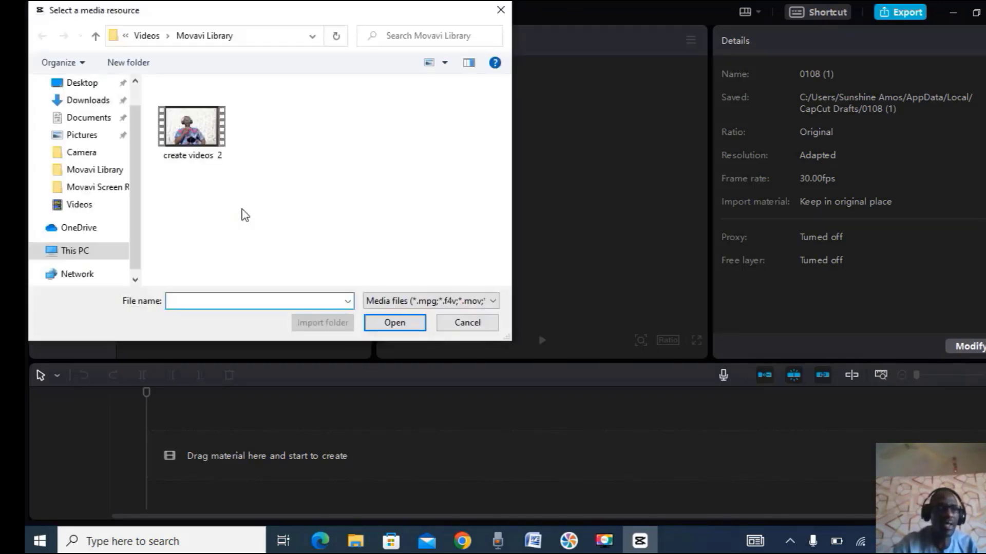
double_click(191, 129)
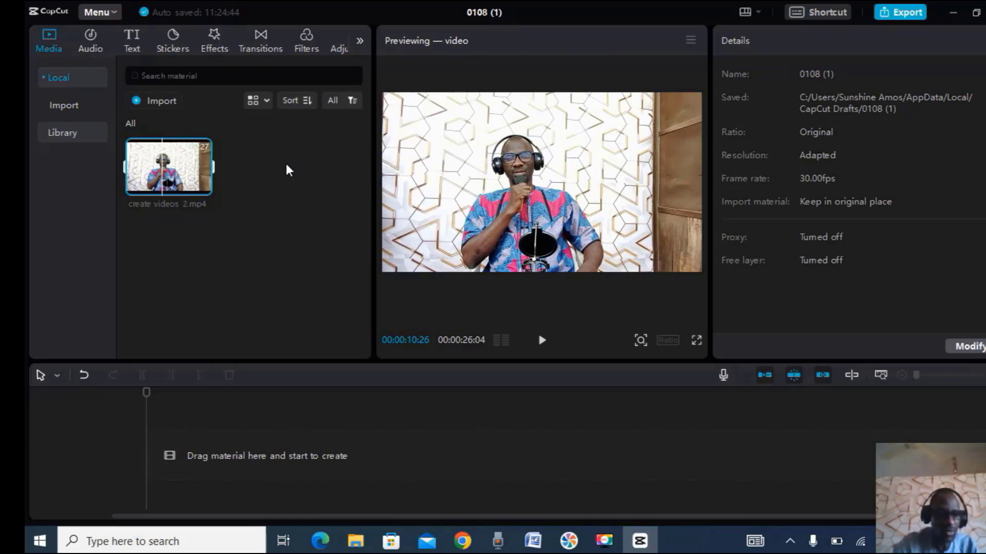
mouse_move(181, 152)
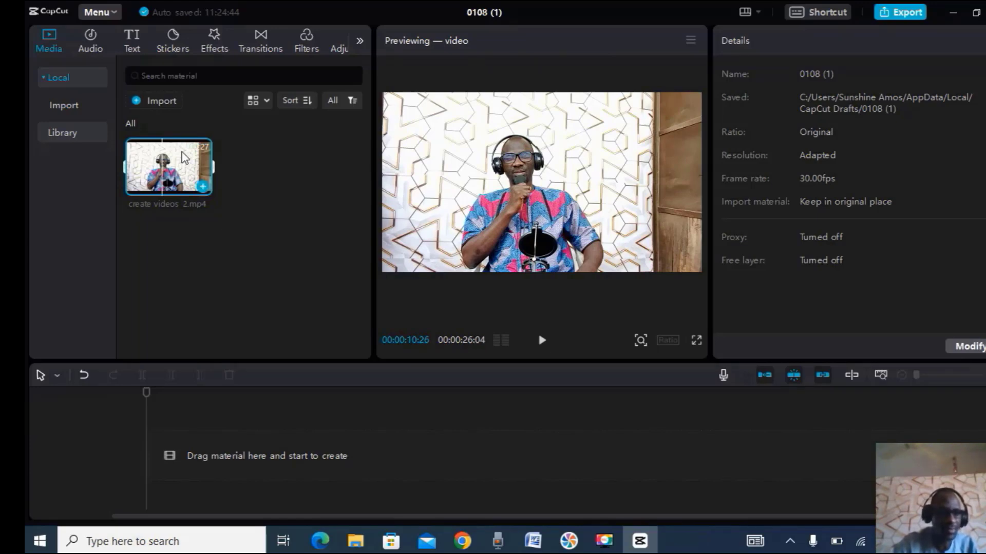
drag(168, 160, 254, 467)
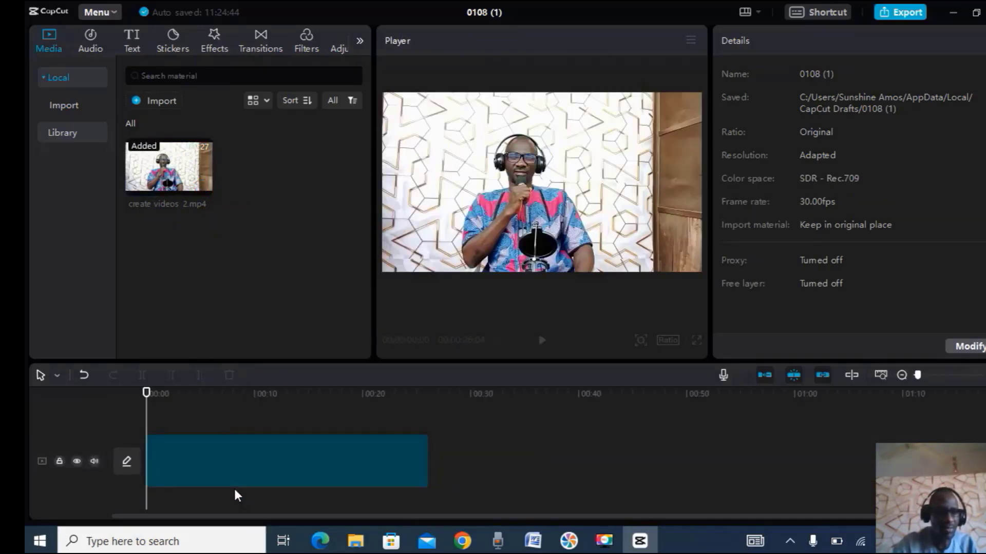
Step: Split the video clip on the timeline at 00:00:23:05
click(233, 486)
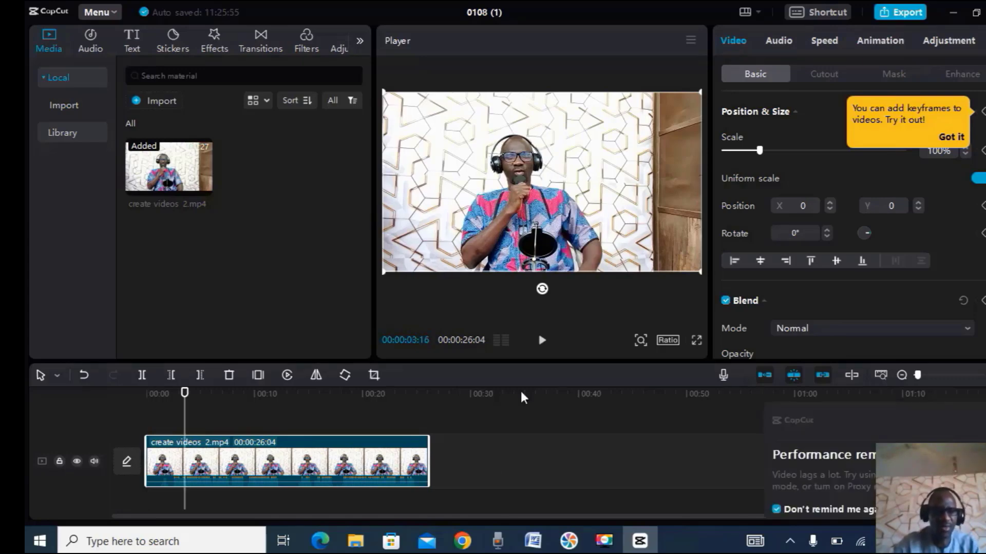
click(396, 393)
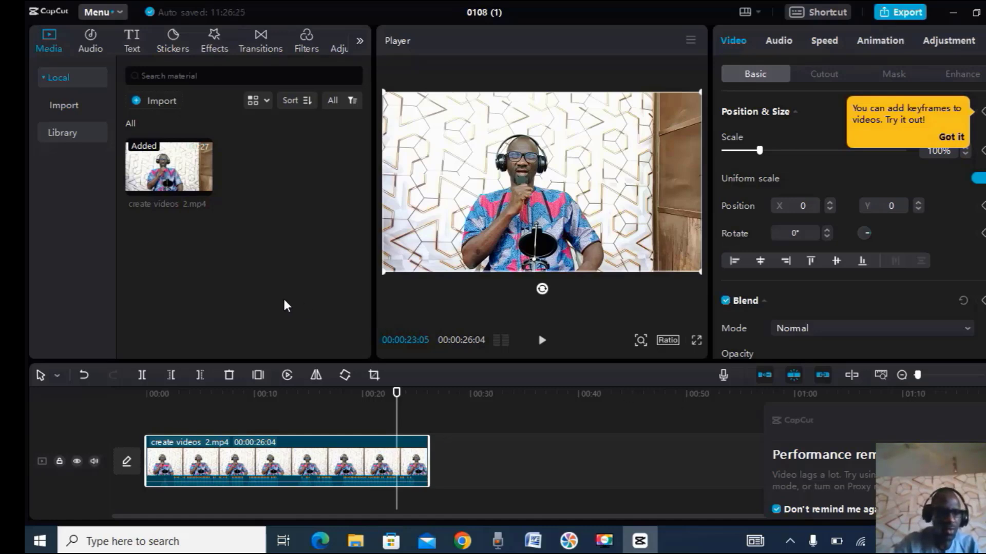
click(142, 376)
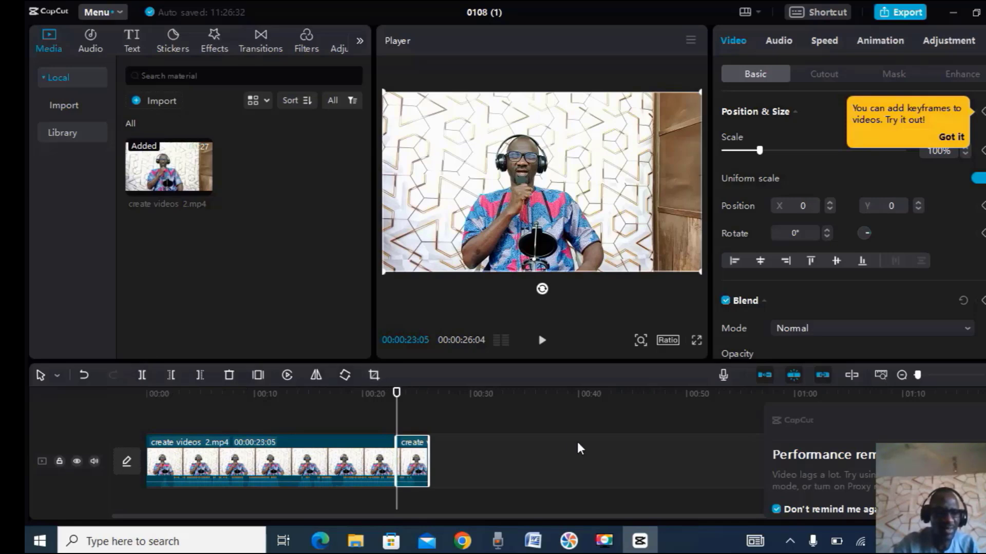
Step: Try to move the short end segment away from the main clip on the timeline
scroll(458, 454, down, 1)
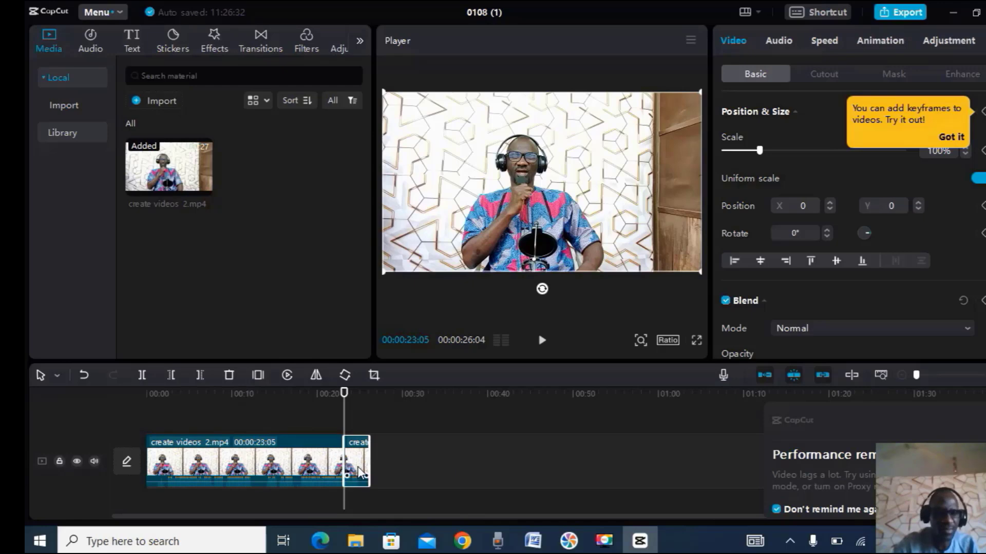
drag(358, 466, 459, 475)
click(215, 474)
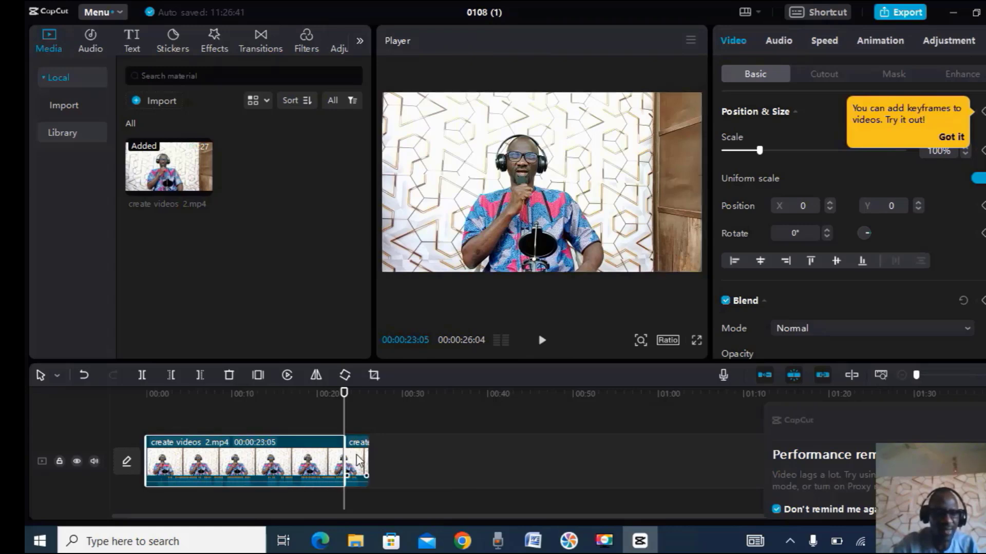
drag(353, 466, 402, 464)
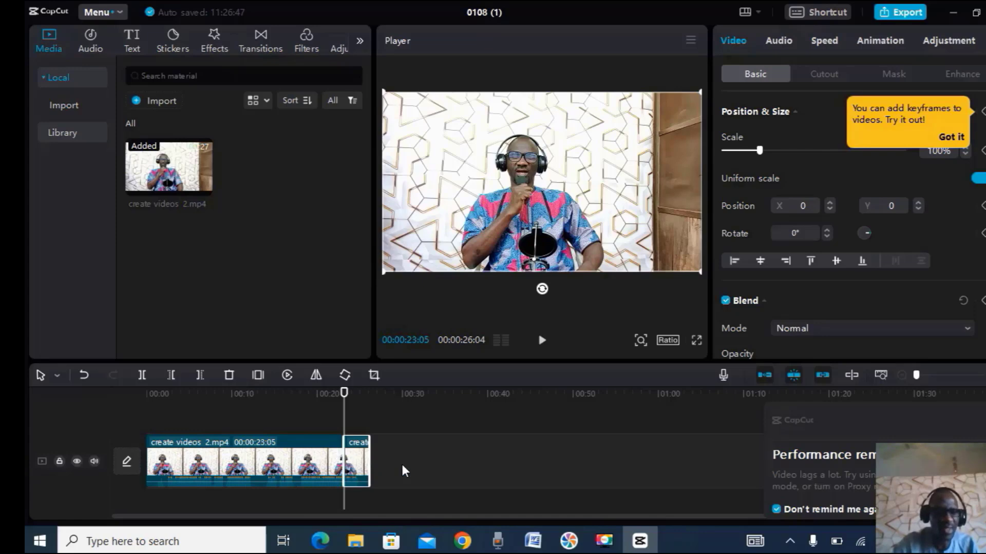
Step: Delete the short segment after the split from the timeline
right_click(357, 471)
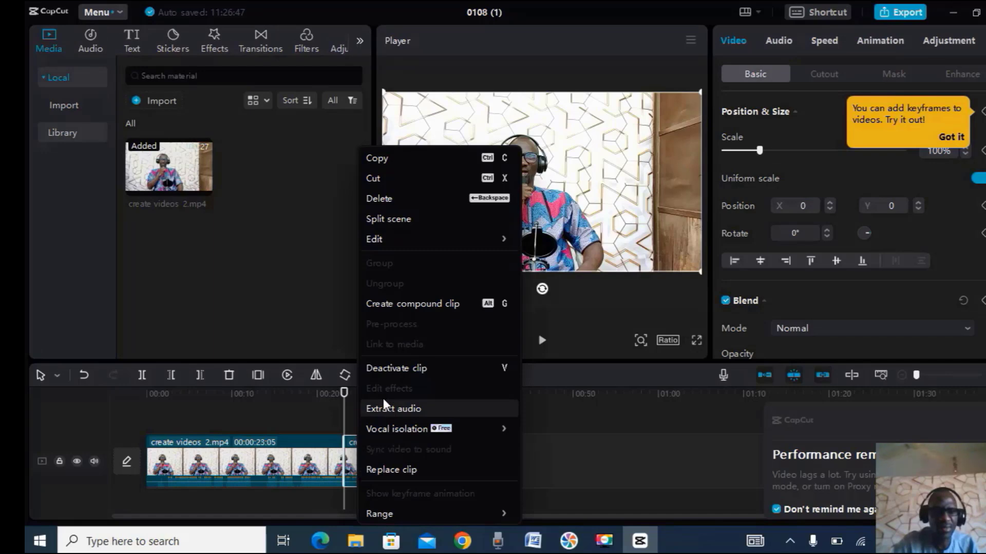
click(385, 199)
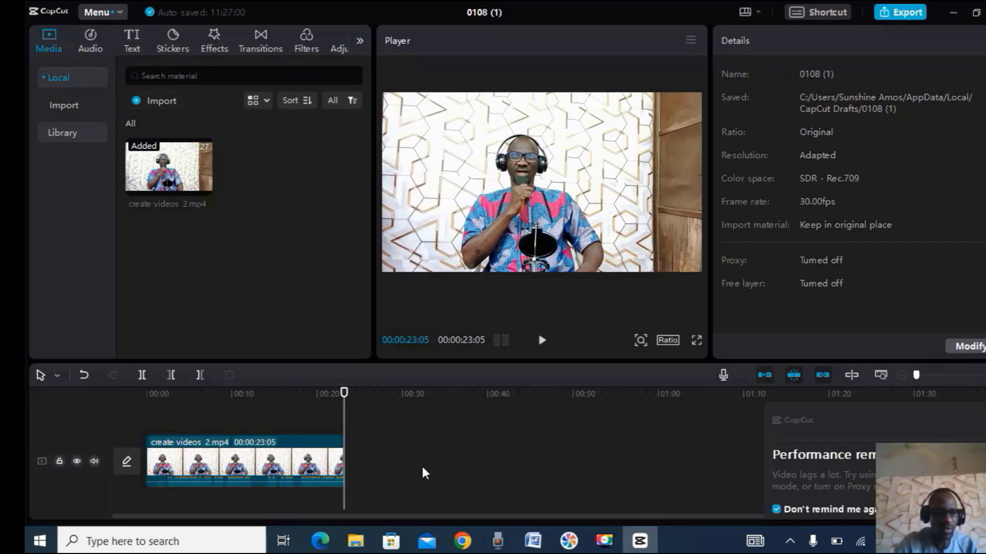
Step: Raise the remaining video clip's audio volume slightly on its timeline volume line
click(292, 468)
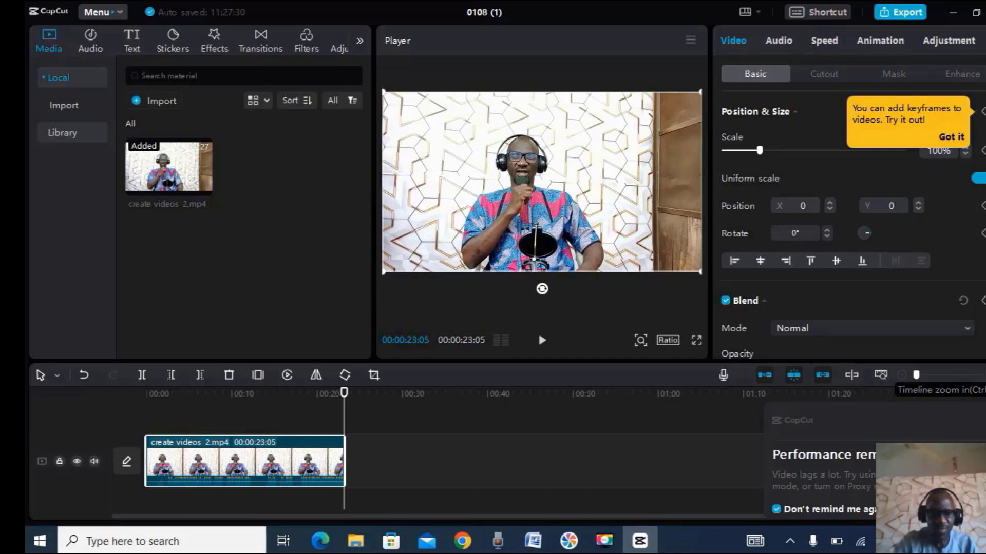
key(ctrl+plus)
key(ctrl+plus)
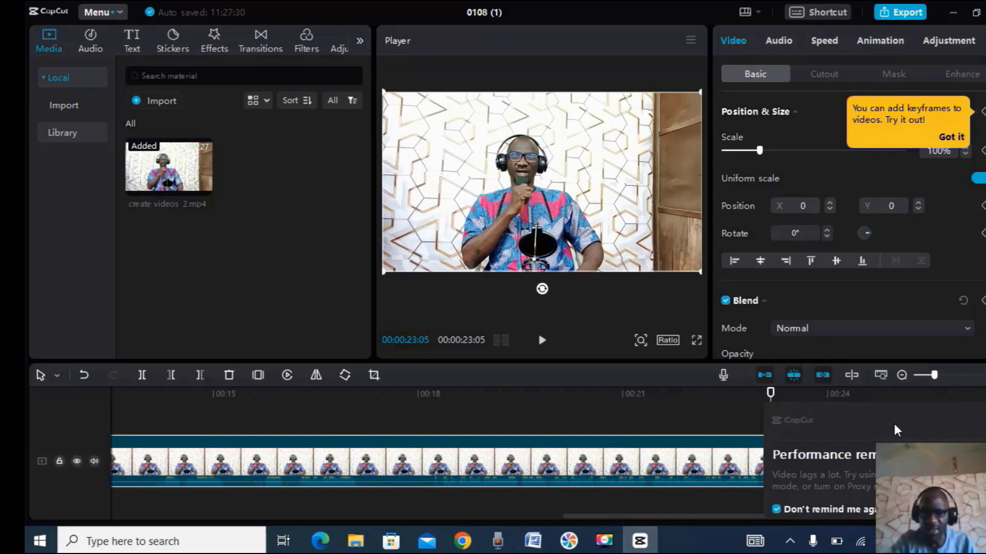
click(901, 376)
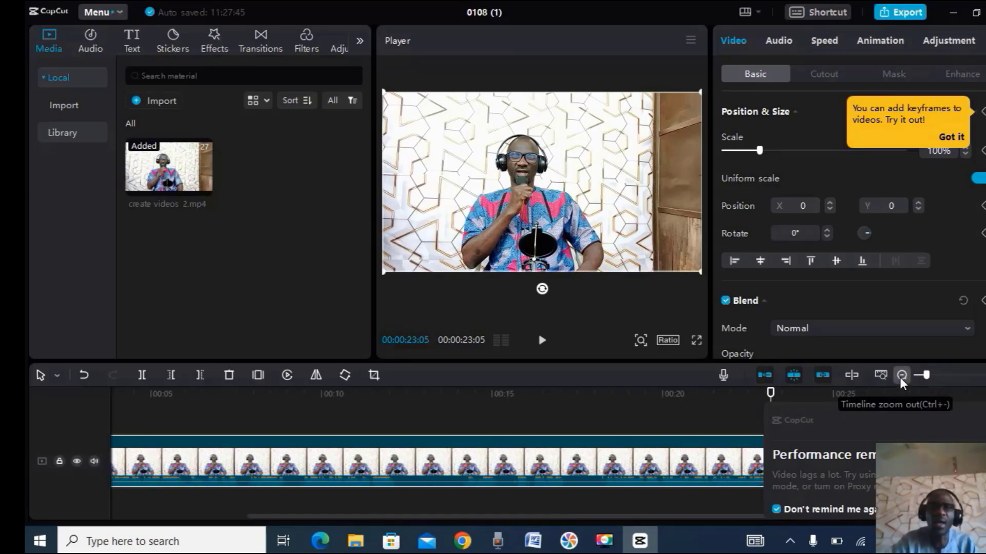
click(900, 376)
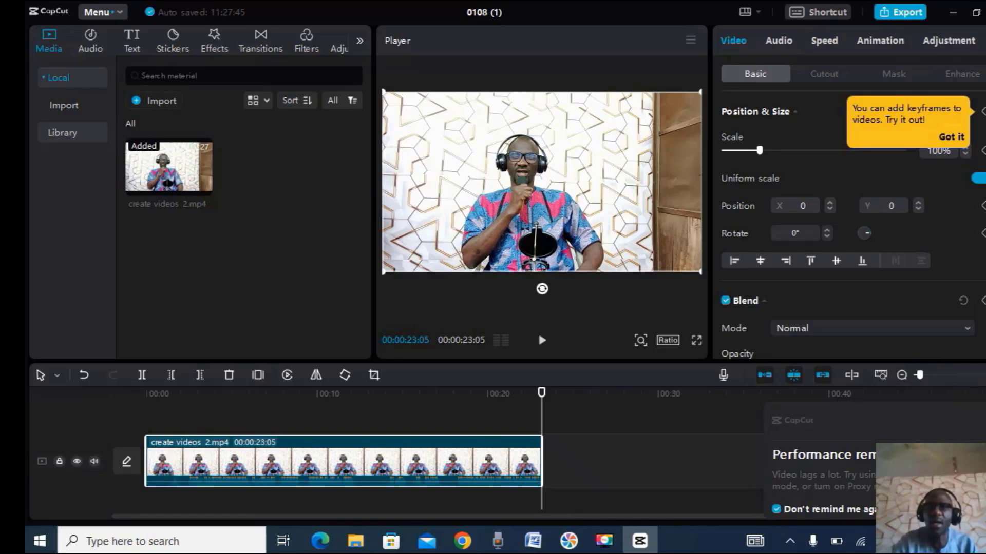
click(984, 375)
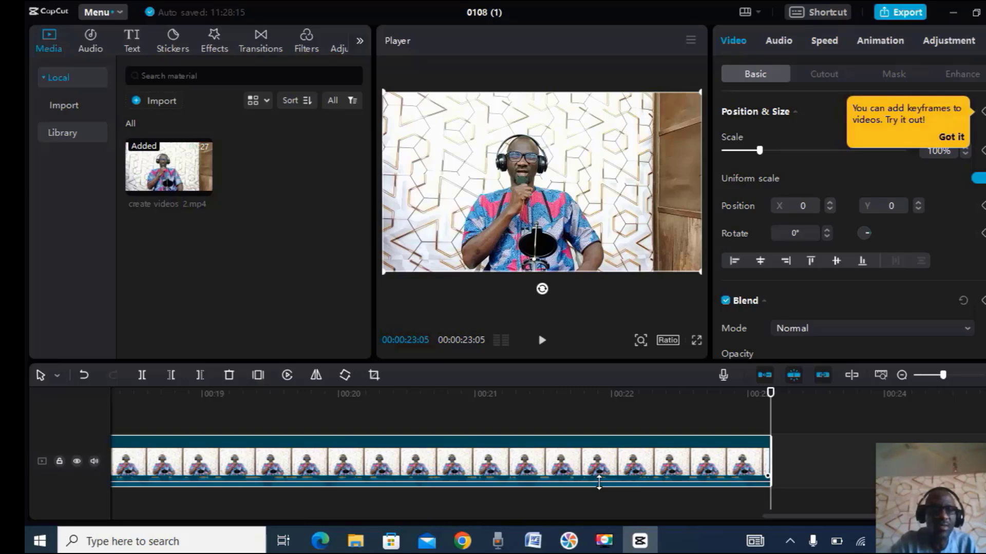
drag(599, 482, 598, 479)
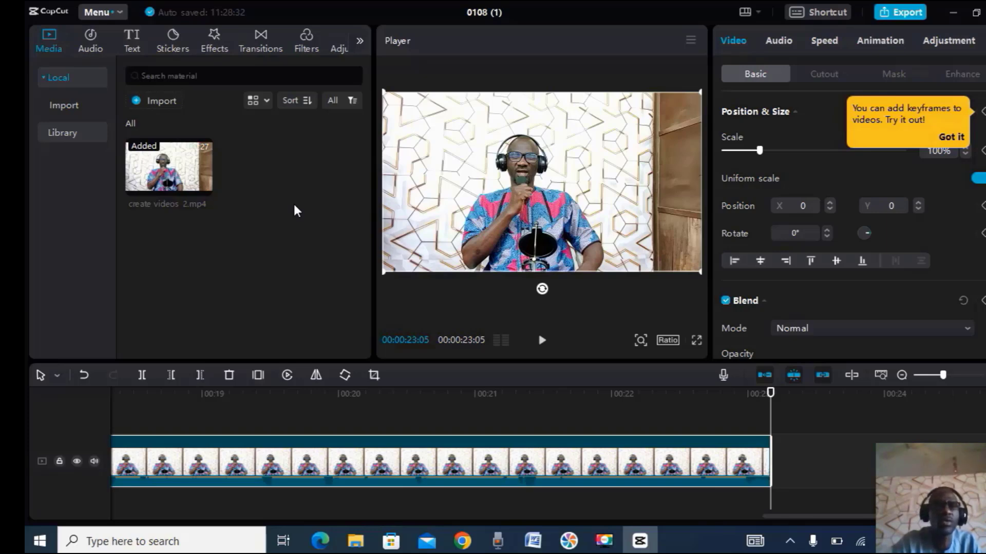
Step: Add a default text clip on a track above the video, starting at about 19.5 seconds
click(135, 39)
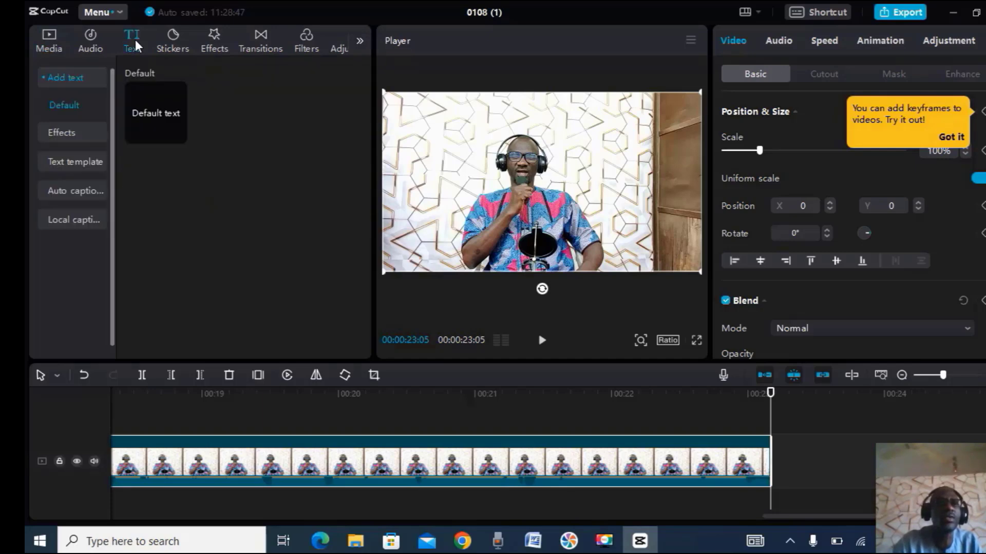
click(161, 111)
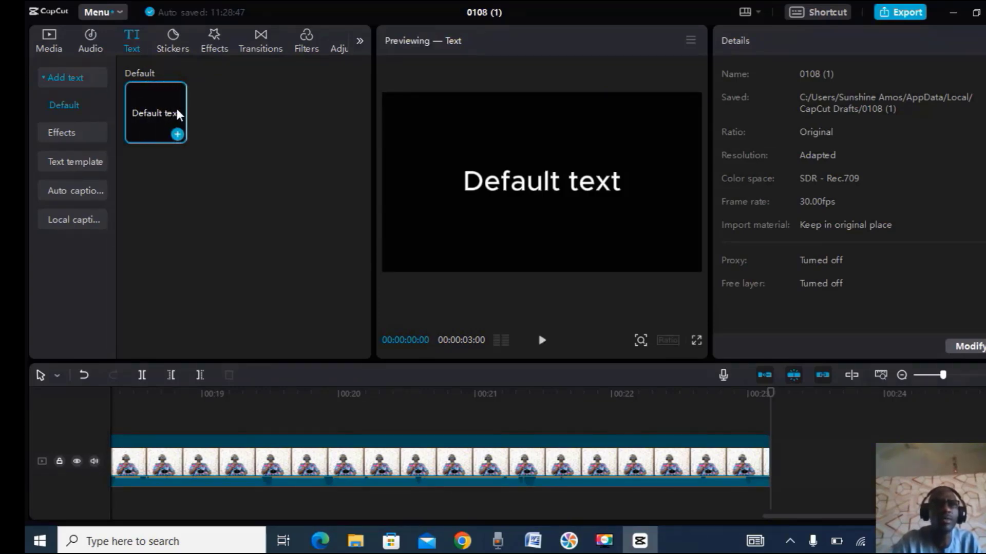
drag(156, 105, 282, 427)
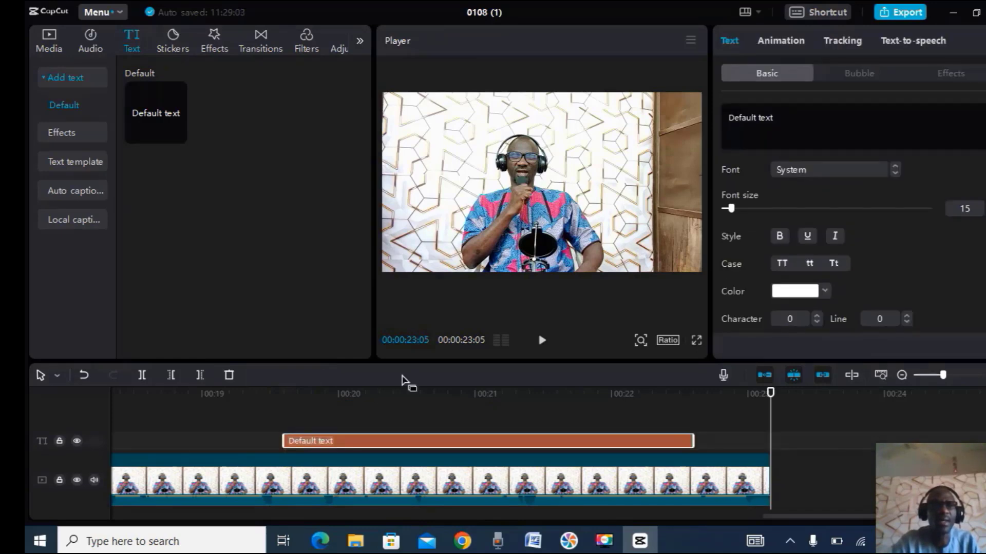
Step: Preview the text at 00:00:21:14 and move it to the bottom centre of the video frame
click(402, 392)
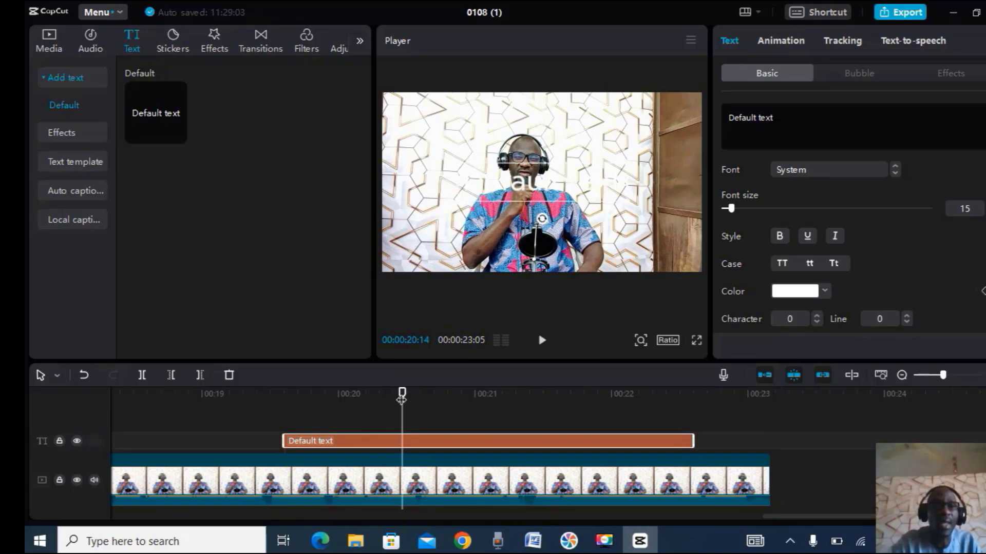
drag(402, 393, 538, 385)
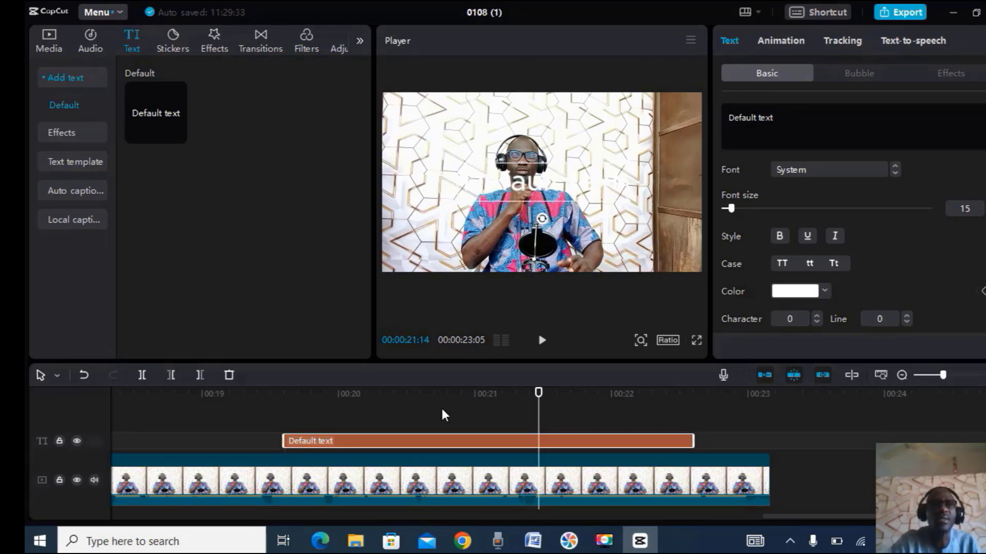
drag(535, 183, 528, 251)
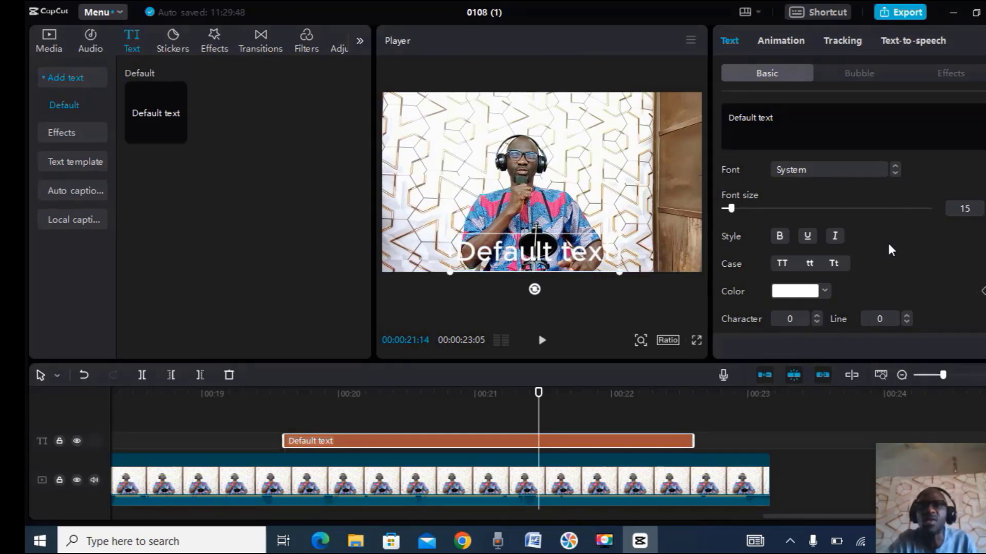
Step: Set the text color to red, hex F20B0B
click(824, 290)
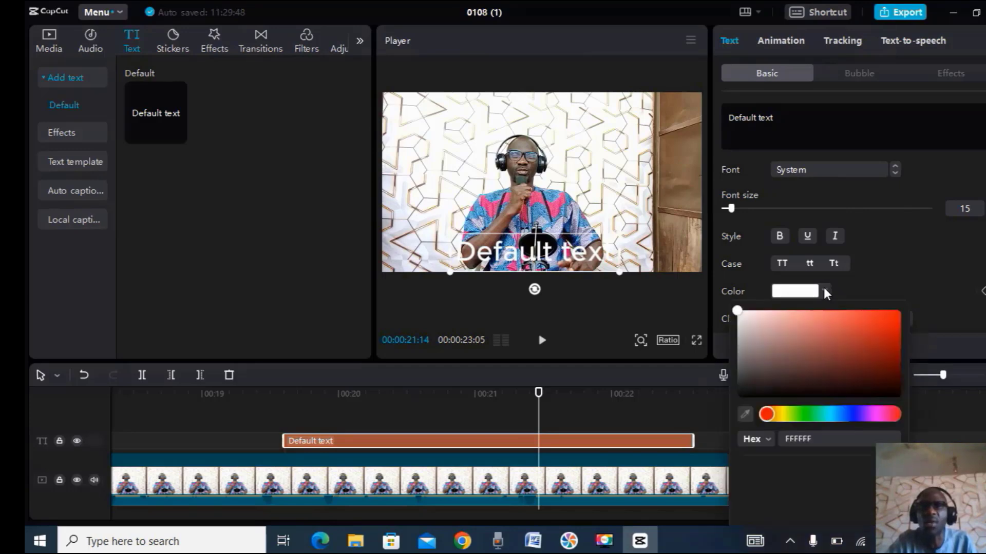
click(888, 319)
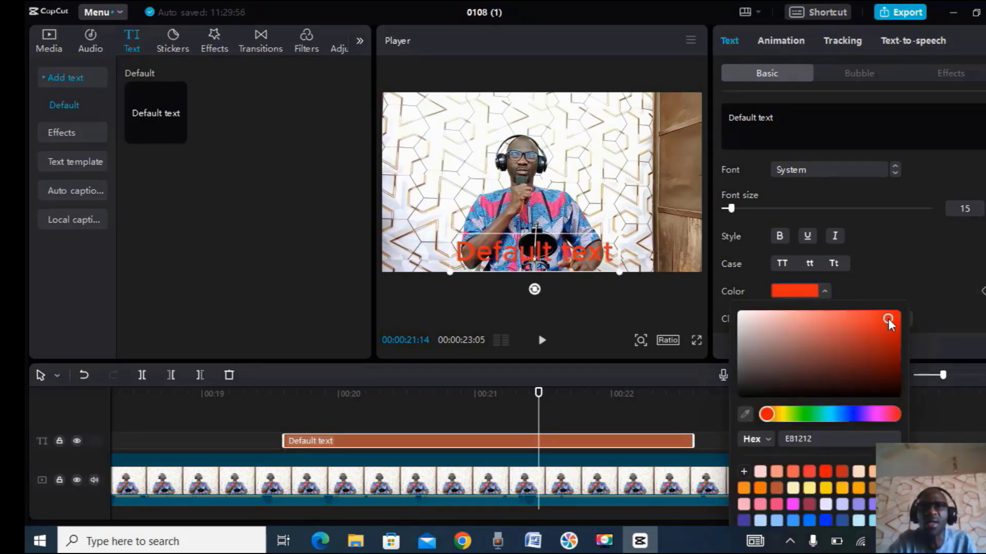
click(756, 386)
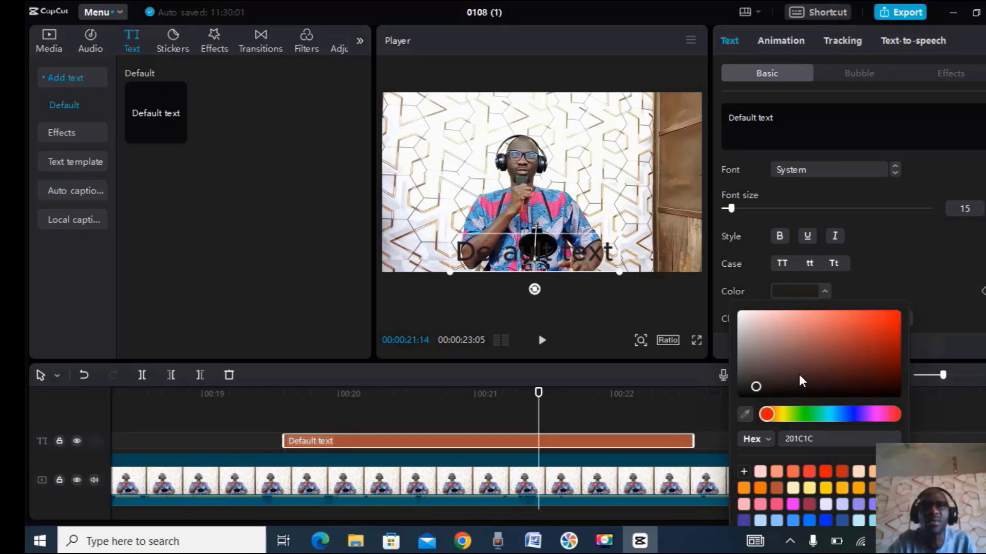
click(894, 315)
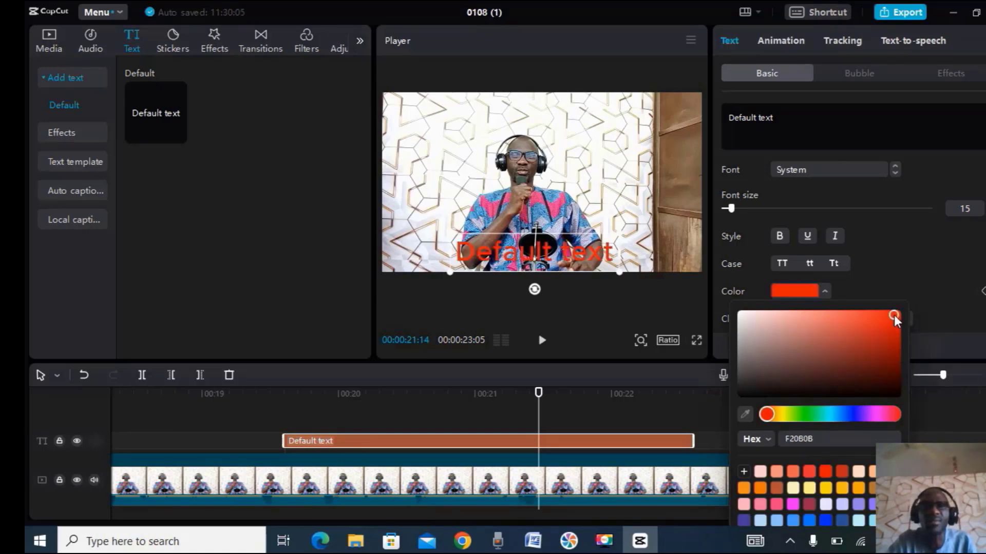
click(963, 285)
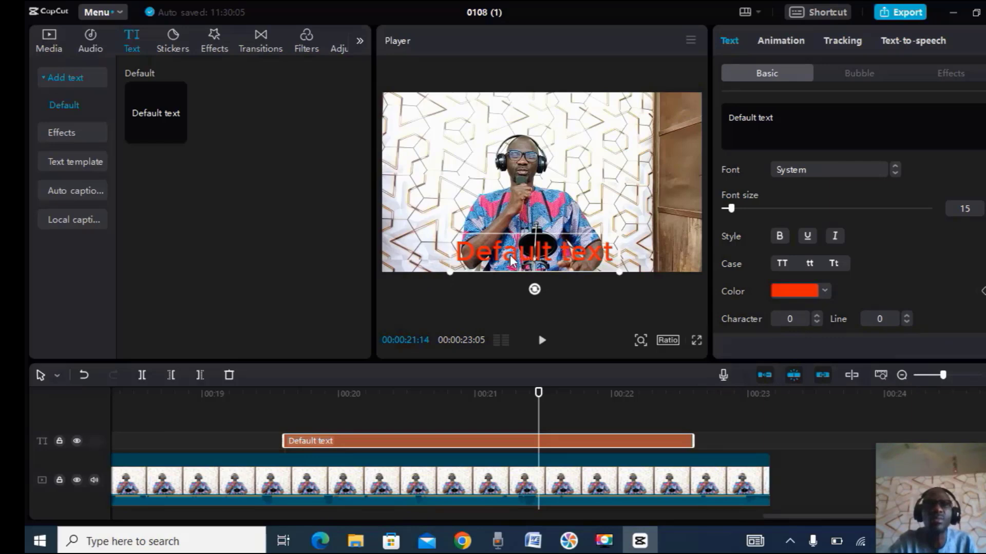
Step: Replace the wording of the red text clip with "Video Editing"
click(780, 119)
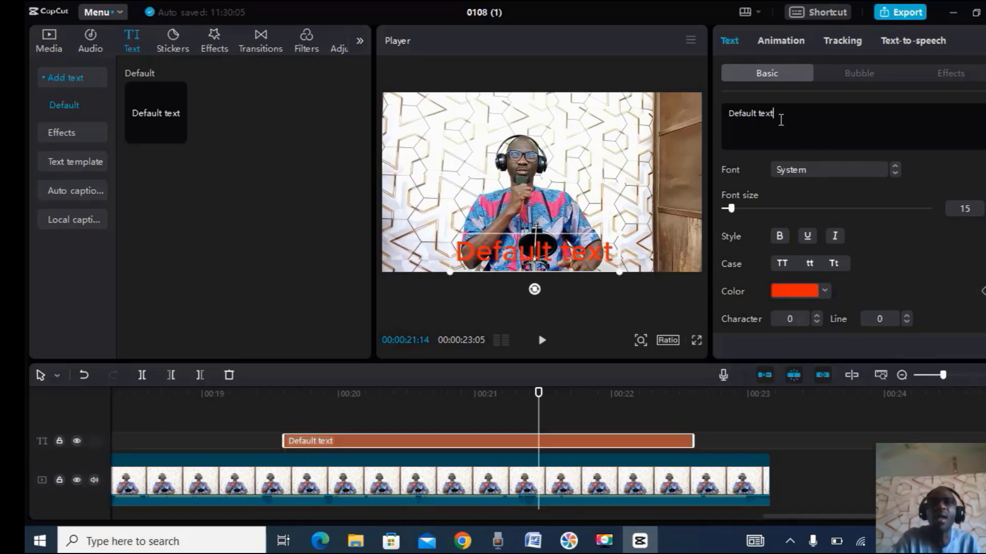
key(BackSpace)
key(BackSpace)
key(BackSpace)
key(BackSpace)
key(BackSpace)
key(BackSpace)
key(BackSpace)
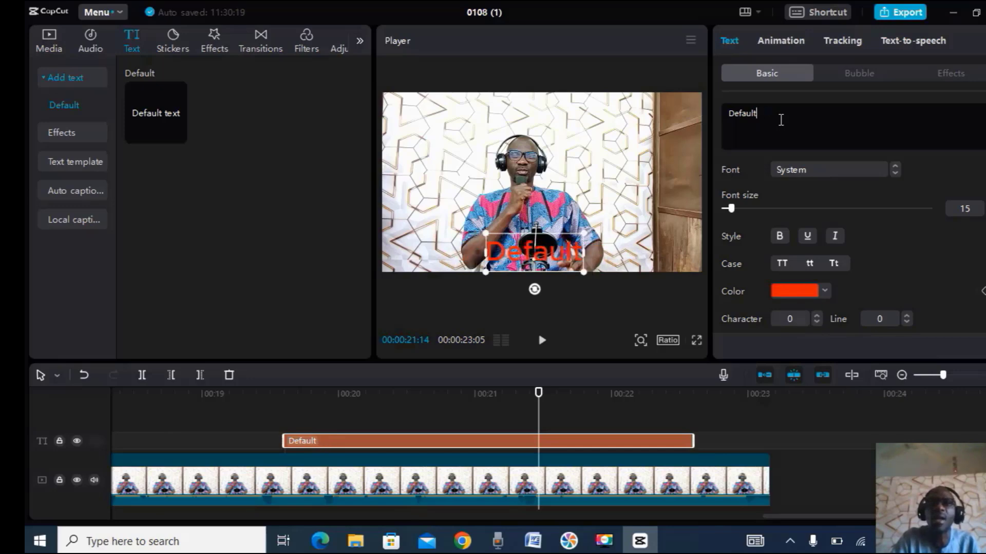
key(BackSpace)
key(BackSpace)
key(BackSpace)
key(BackSpace)
key(BackSpace)
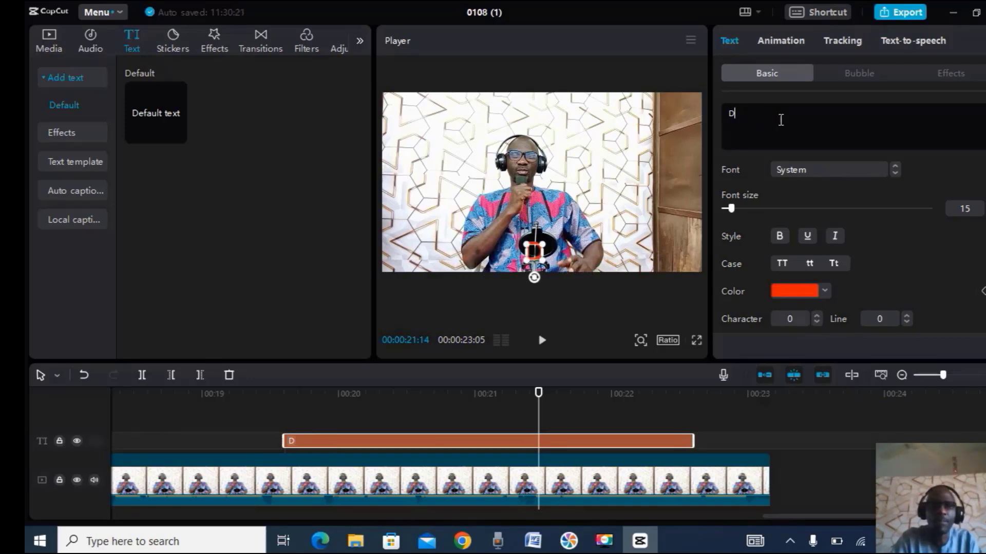
text(Video)
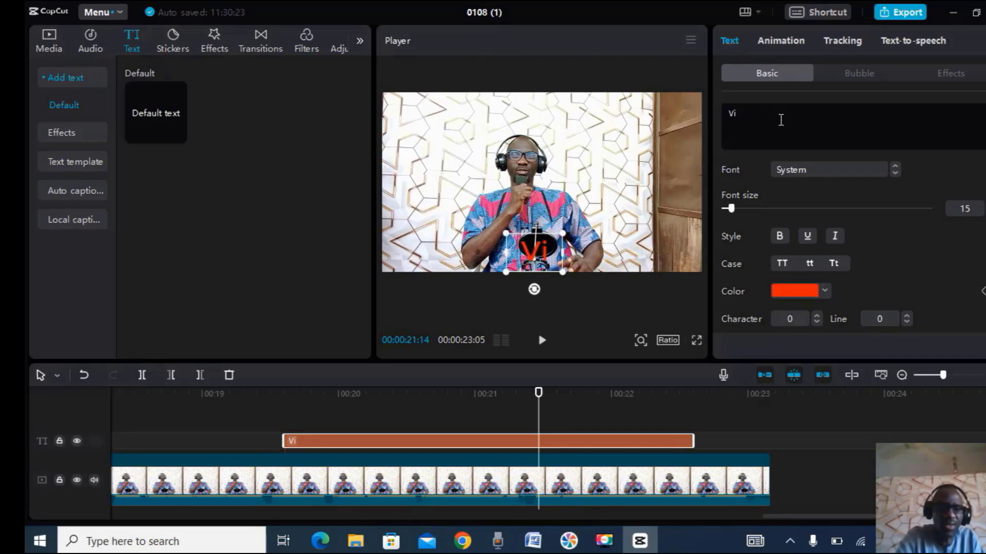
text( Edit)
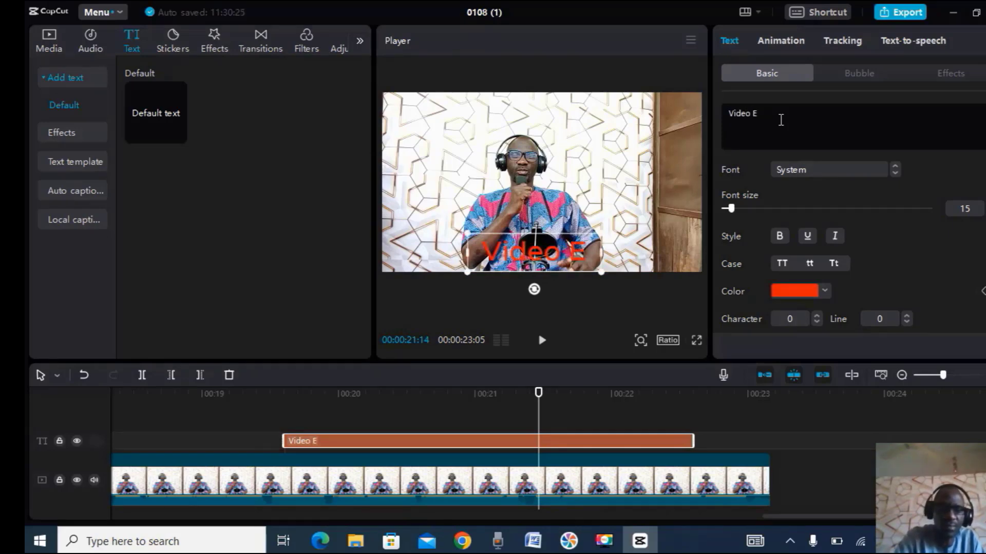
text(ing)
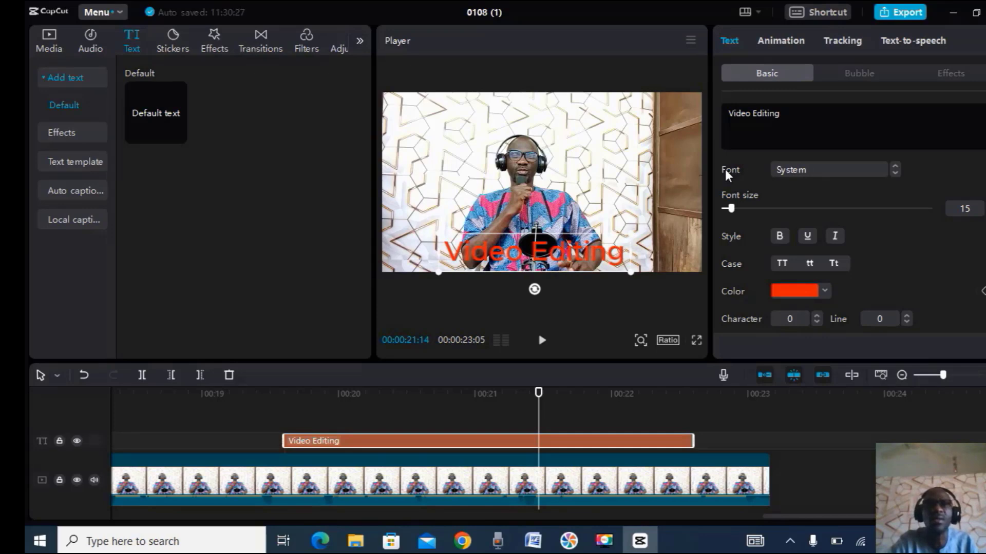
Step: Preview the frames around the start of the text clip, at 00:00:19:18 and 00:00:19:14
click(279, 393)
drag(279, 391, 285, 391)
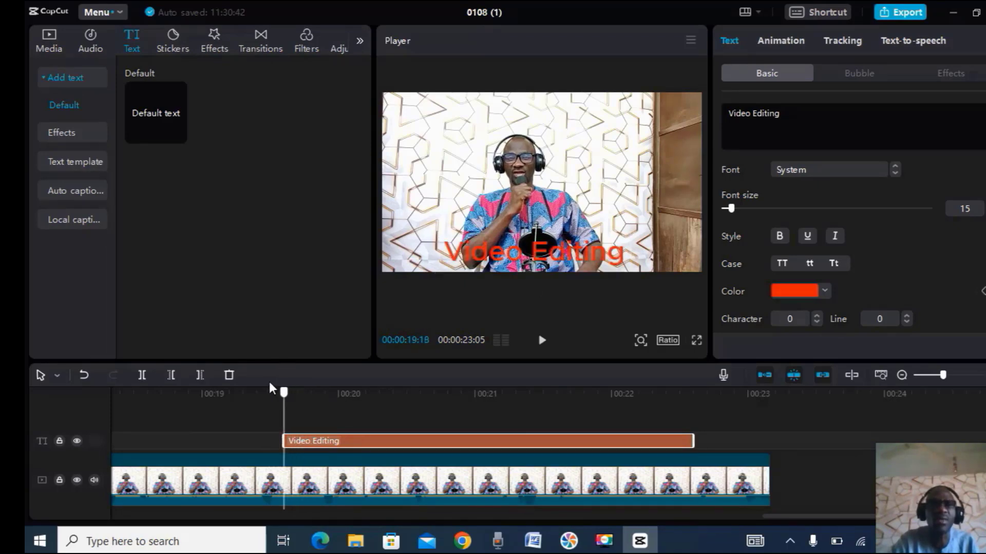
click(266, 389)
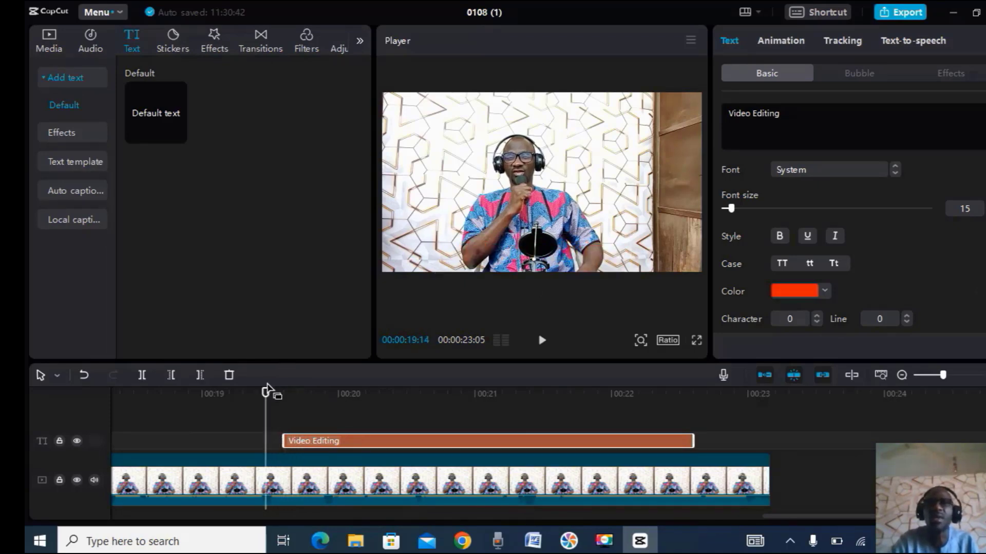
Step: Try the first entrance animations on the text clip, starting with Slide Up, and settle on Stroke Fill
click(788, 40)
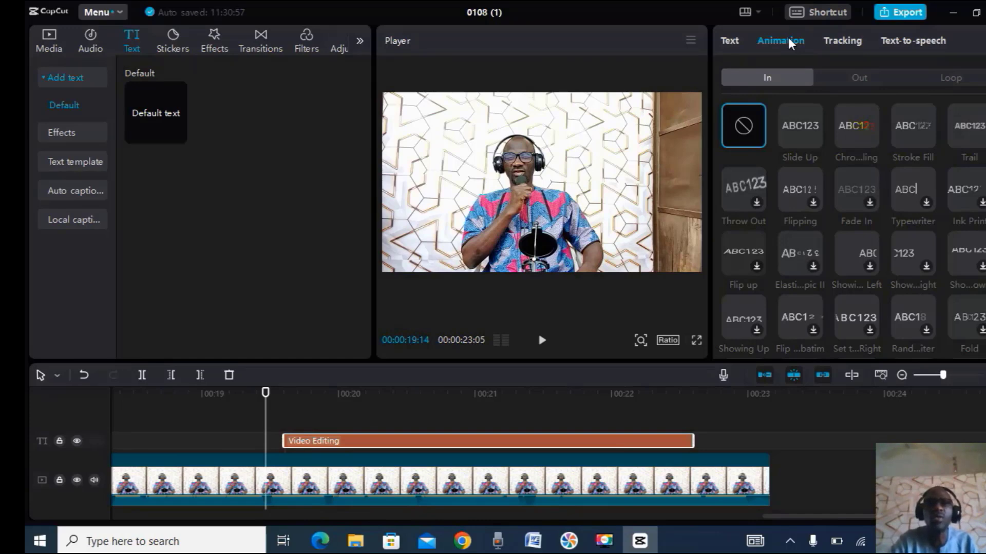
click(803, 134)
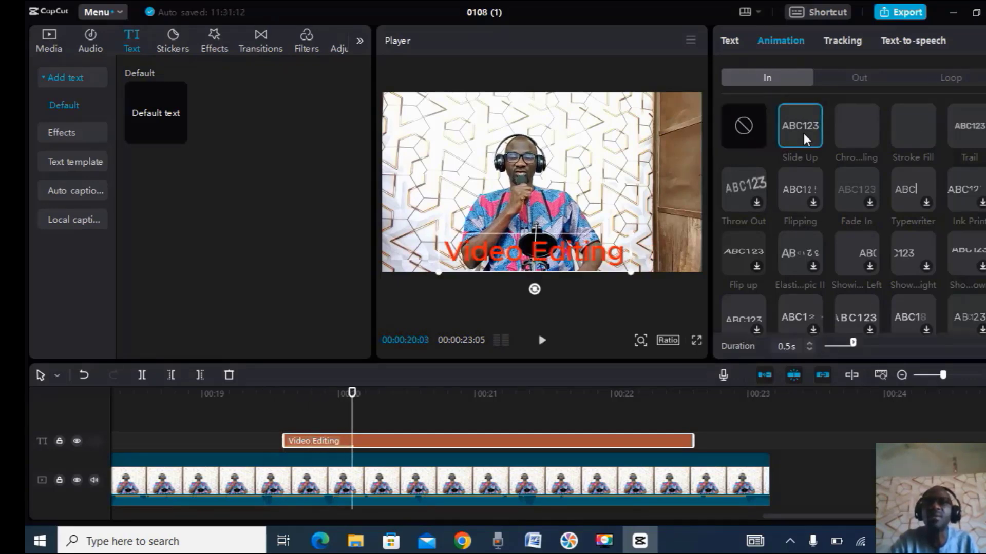
click(856, 127)
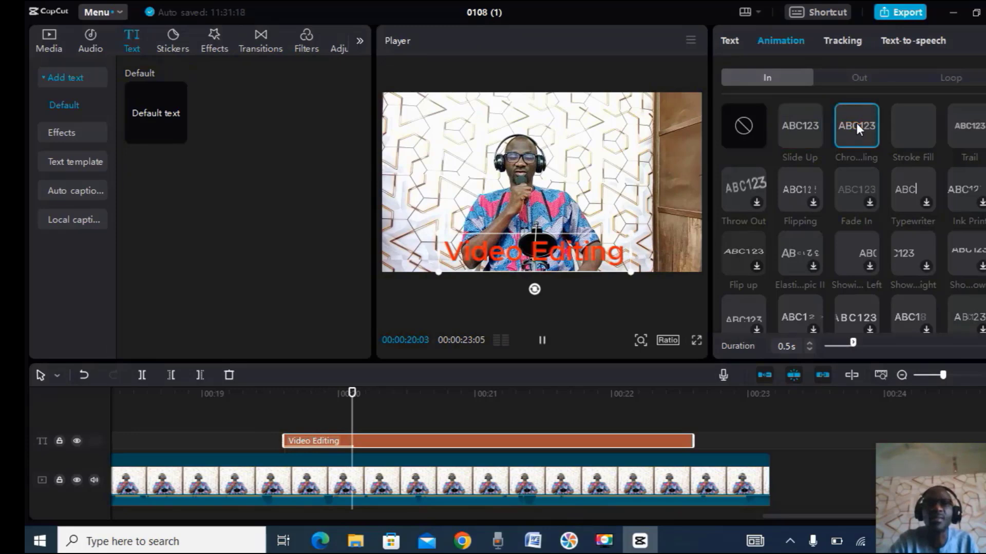
click(913, 126)
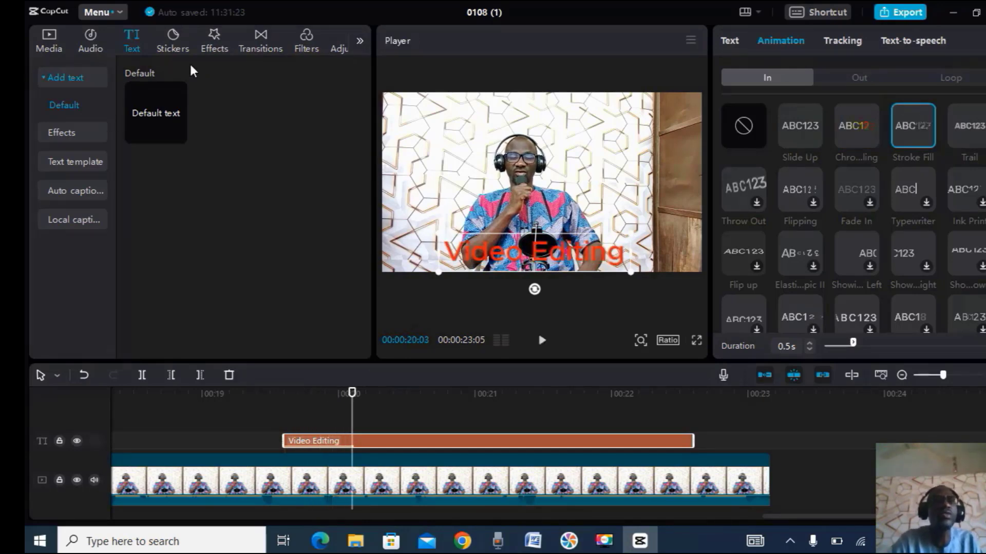
click(177, 38)
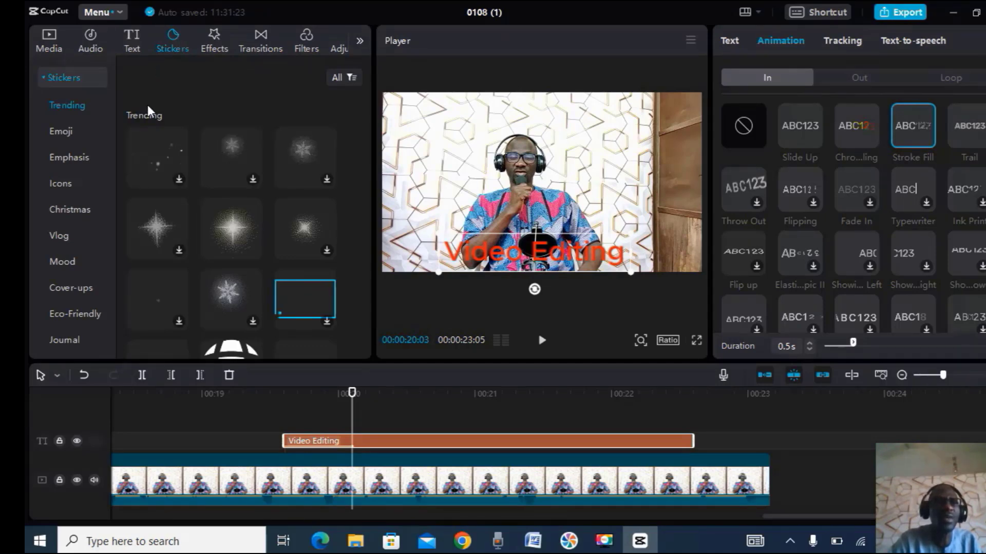
mouse_move(367, 119)
mouse_down()
mouse_move(372, 306)
mouse_move(372, 109)
mouse_up()
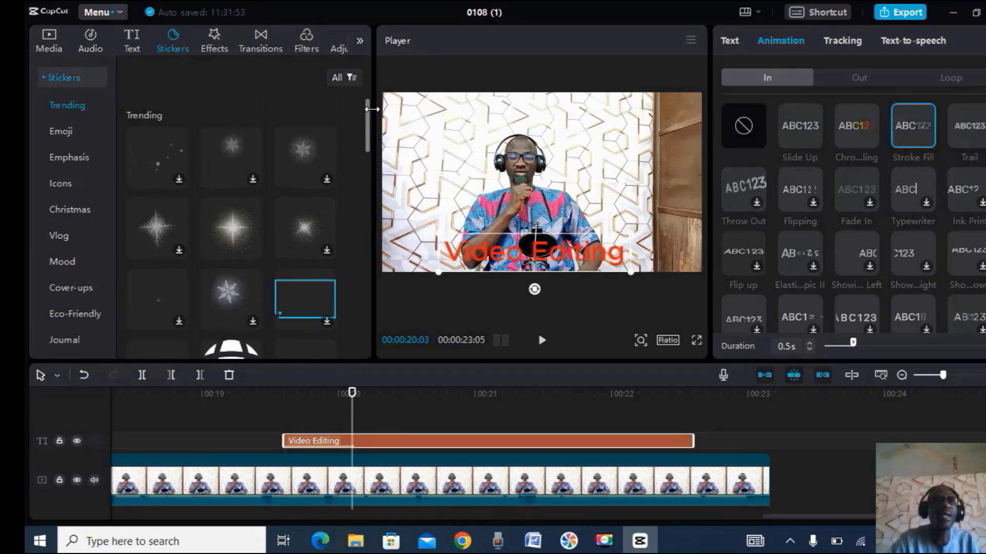
click(311, 39)
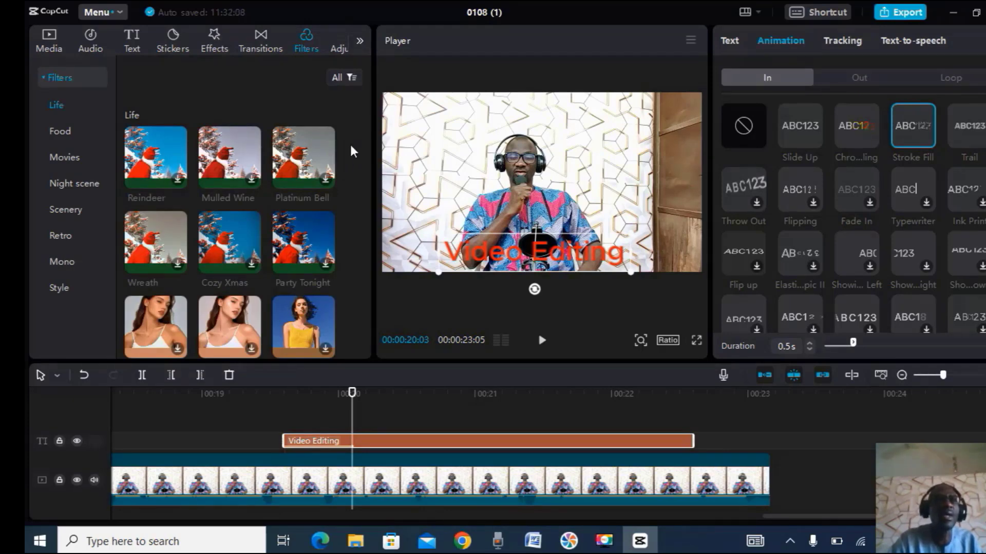
Step: Open the transition library and delete the "Video Editing" text clip from the timeline
click(261, 36)
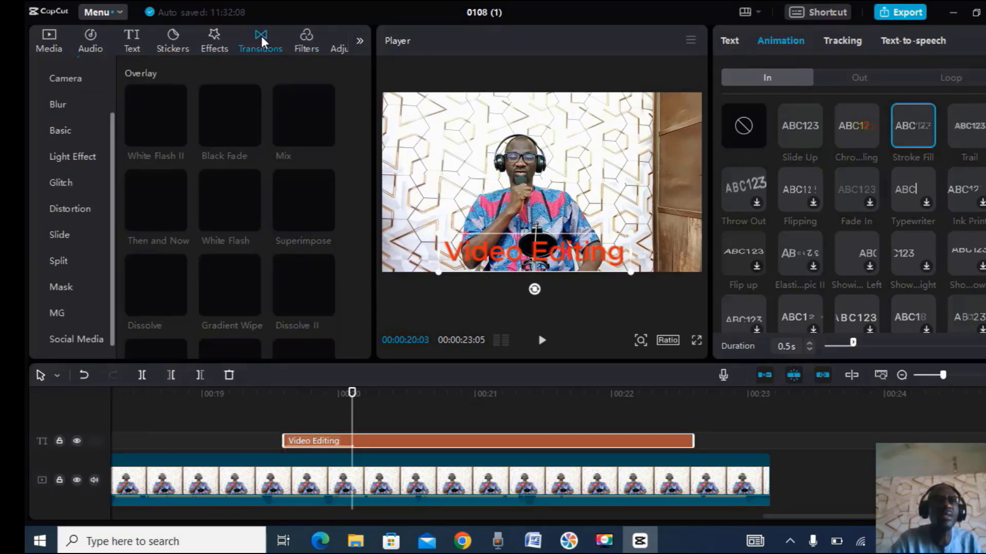
right_click(431, 438)
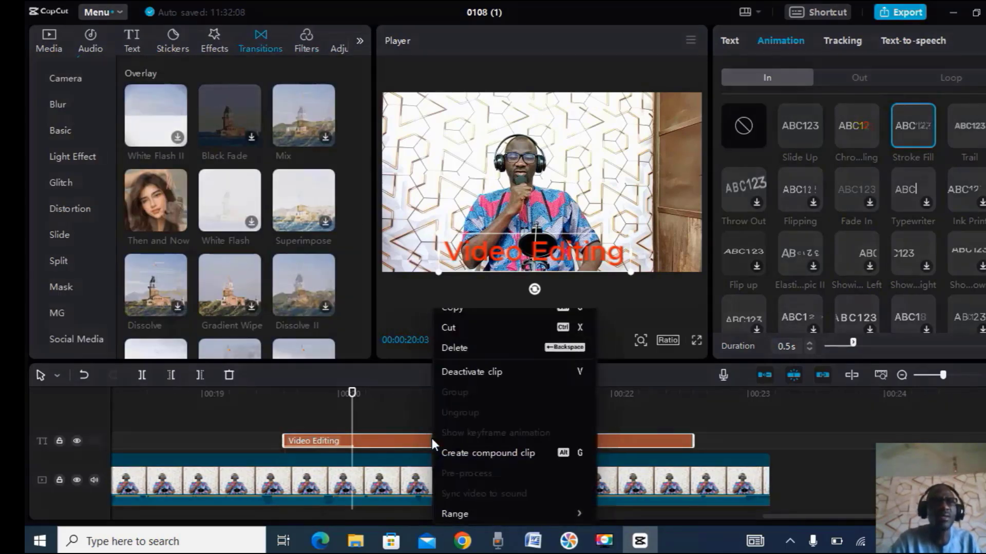
click(460, 353)
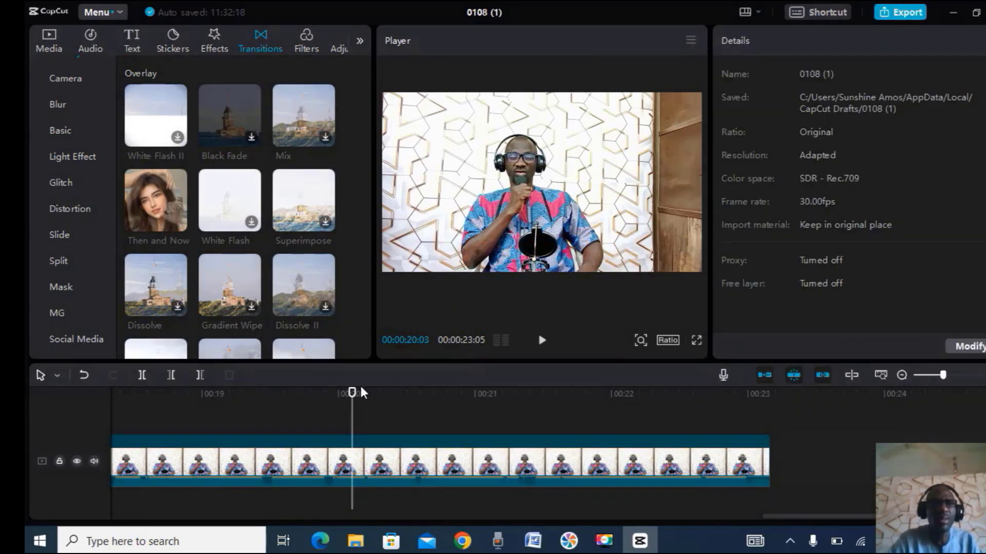
Step: Split the video clip at 00:00:20:03 and select each of the two resulting pieces in turn
click(371, 464)
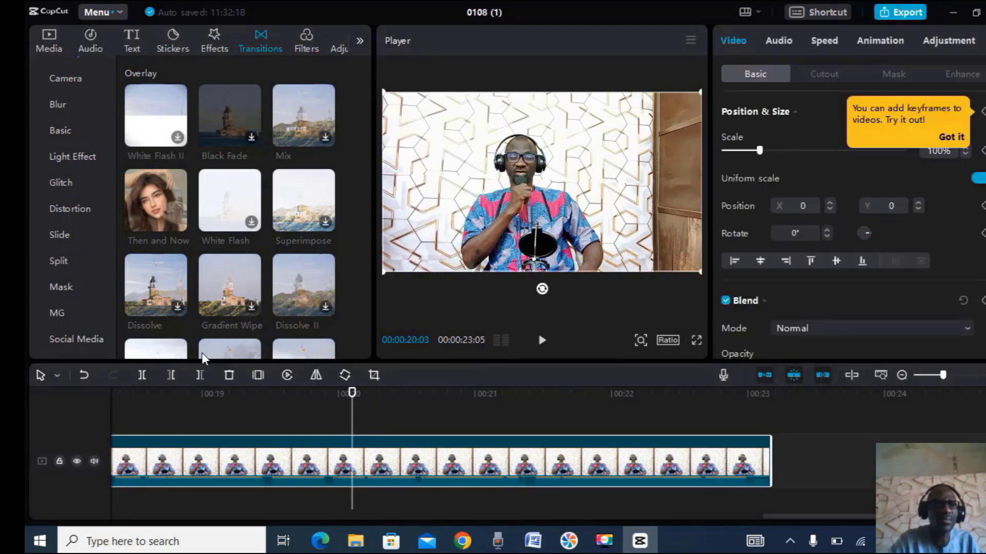
click(142, 376)
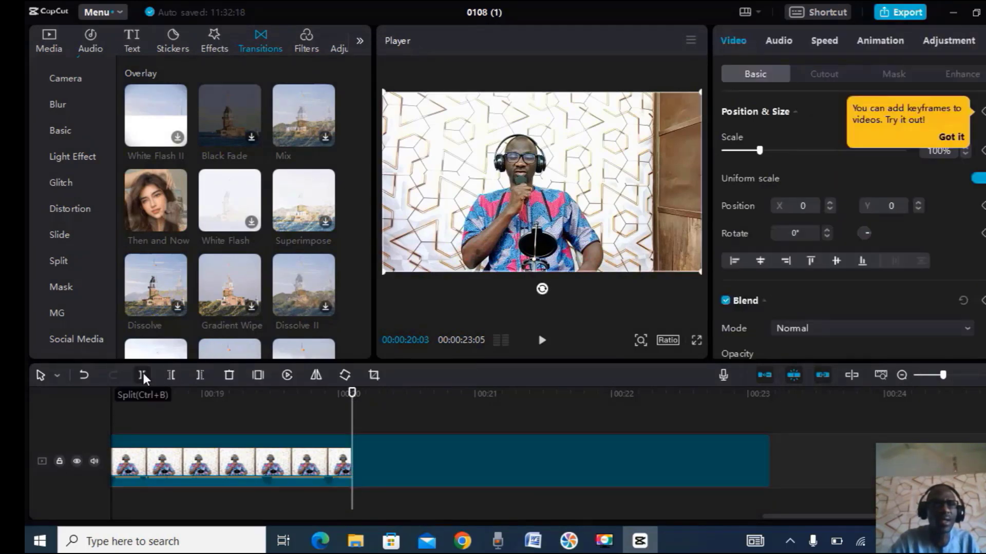
click(277, 462)
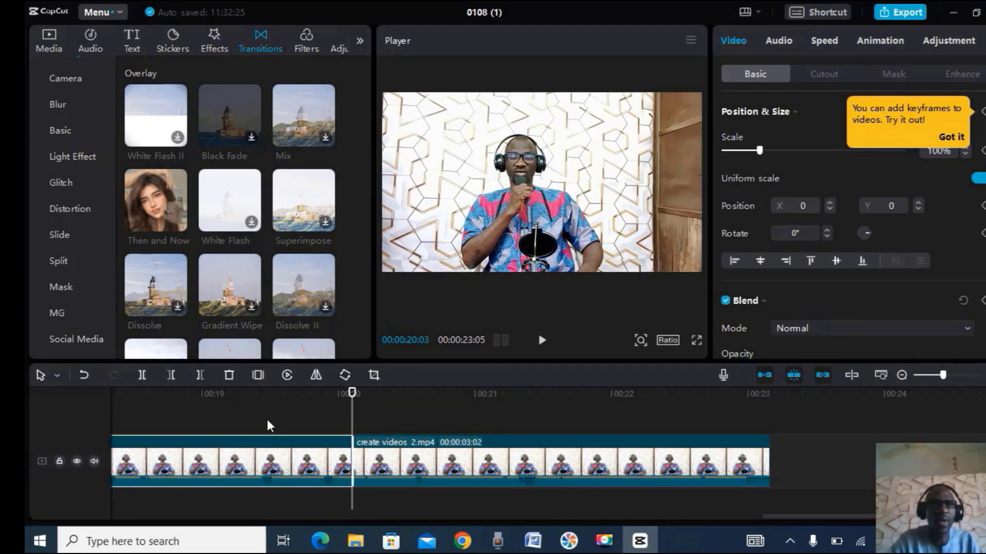
click(520, 447)
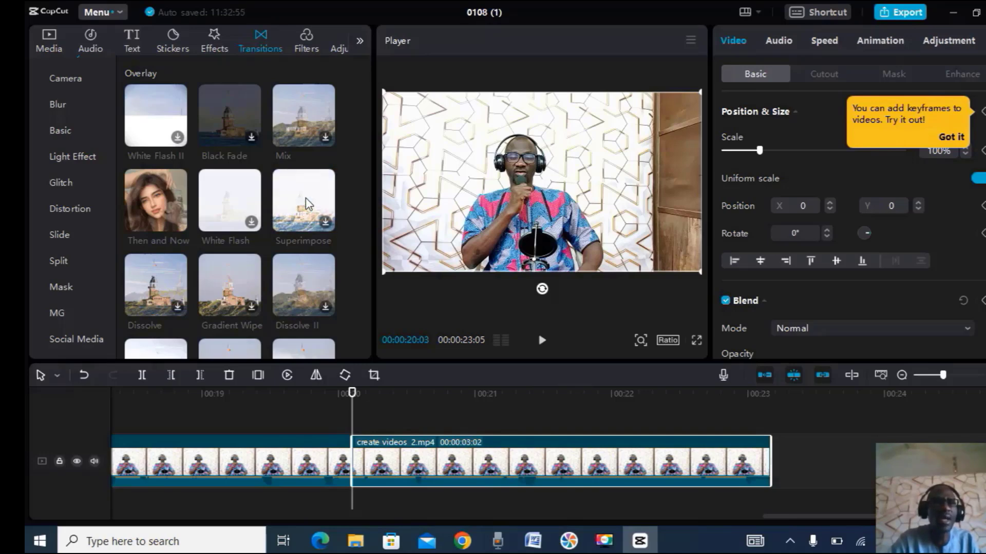
Step: Add the Superimpose transition at the cut between the two video pieces and play through it from 00:00:19:24
drag(306, 198, 340, 470)
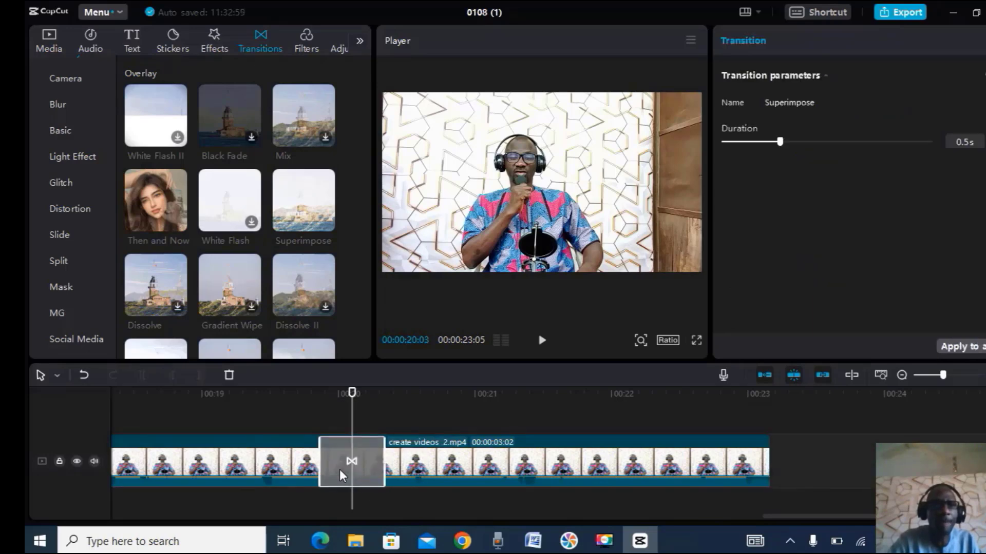
click(409, 421)
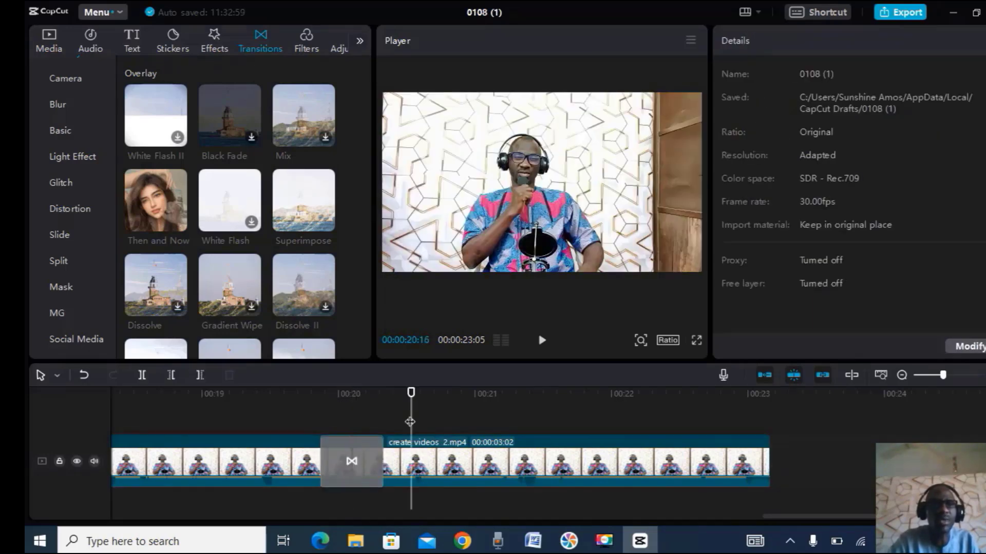
click(311, 394)
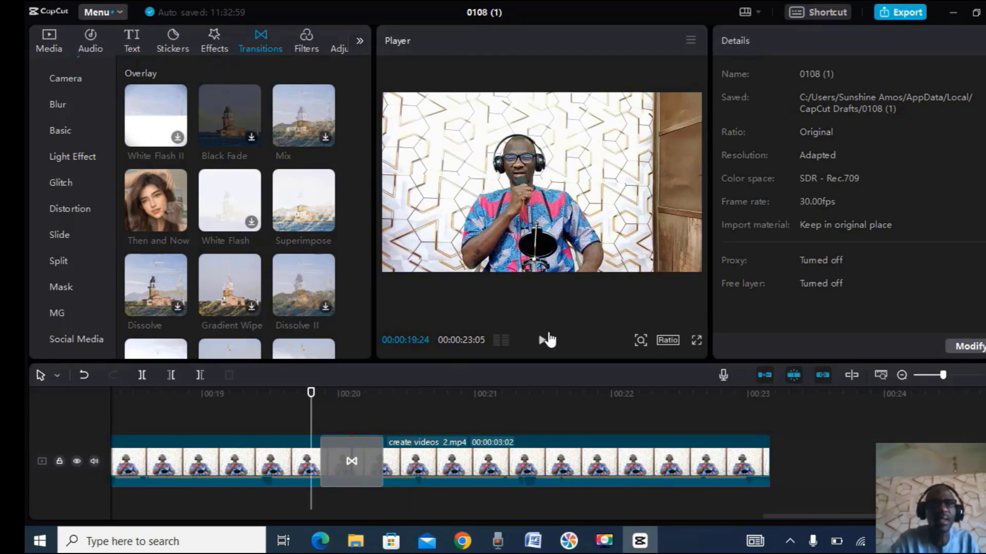
click(541, 341)
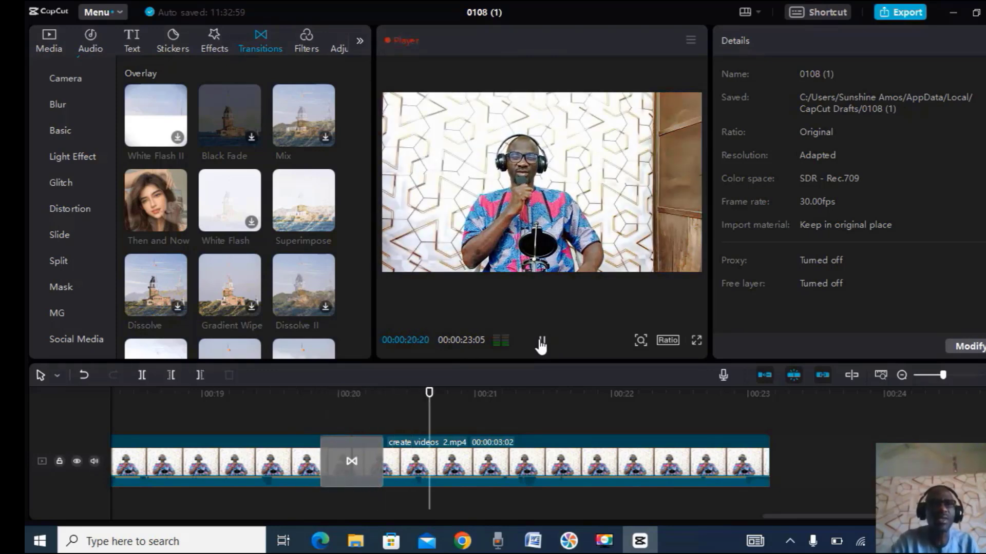
click(540, 342)
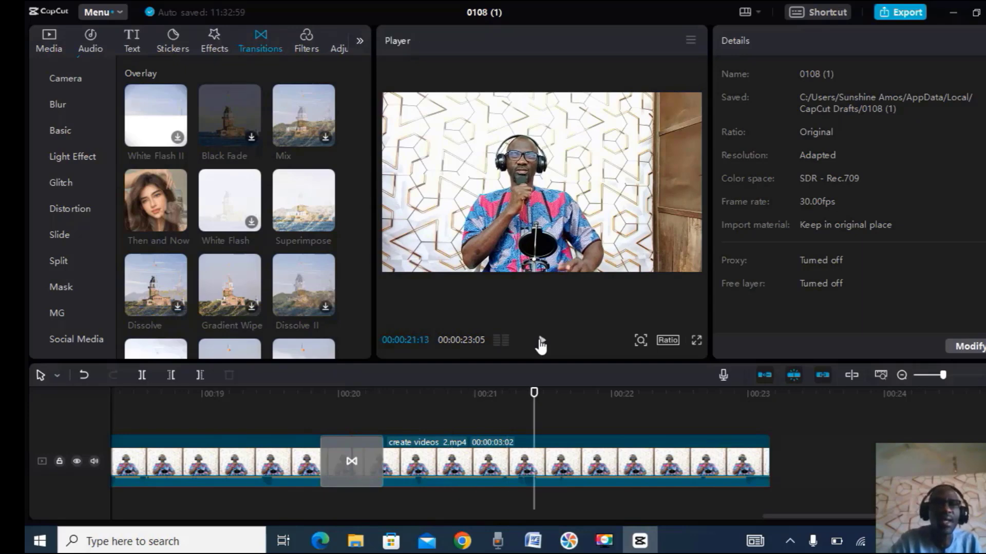
click(540, 342)
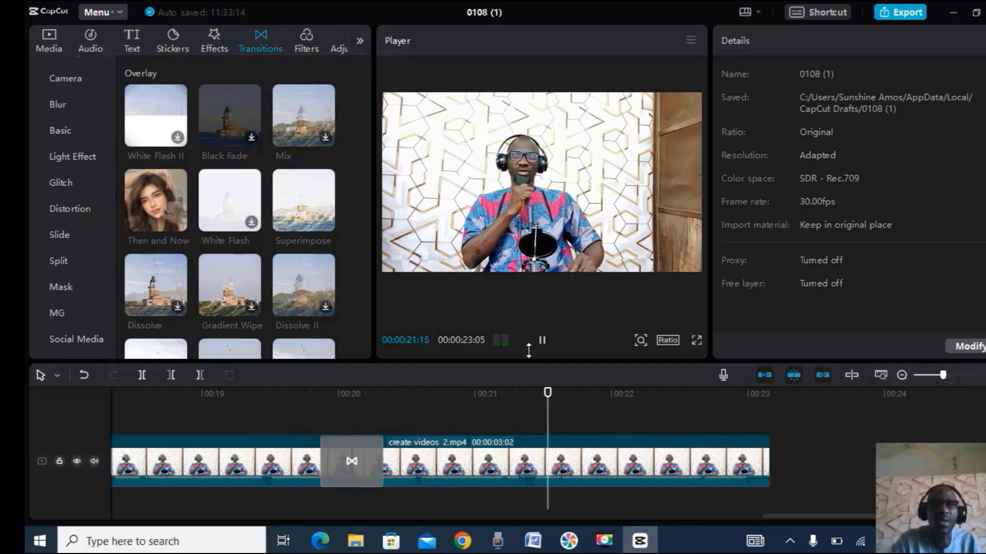
click(542, 343)
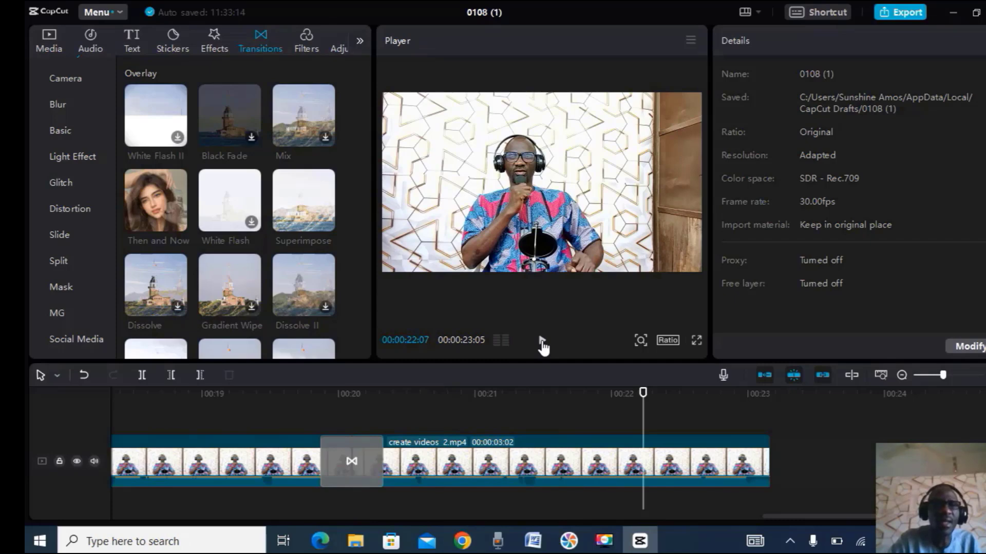
Step: Delete the Superimpose transition between the two video pieces
click(349, 460)
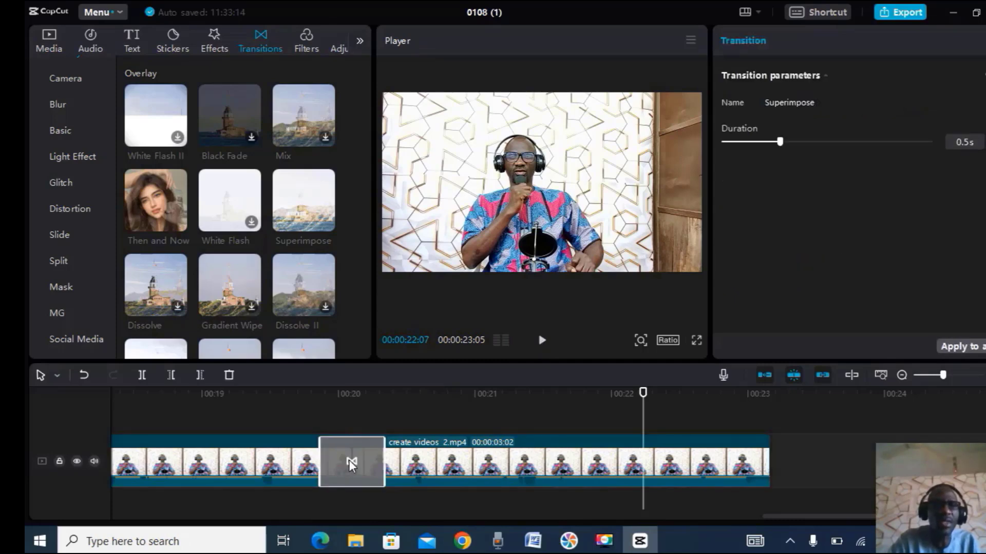
right_click(349, 460)
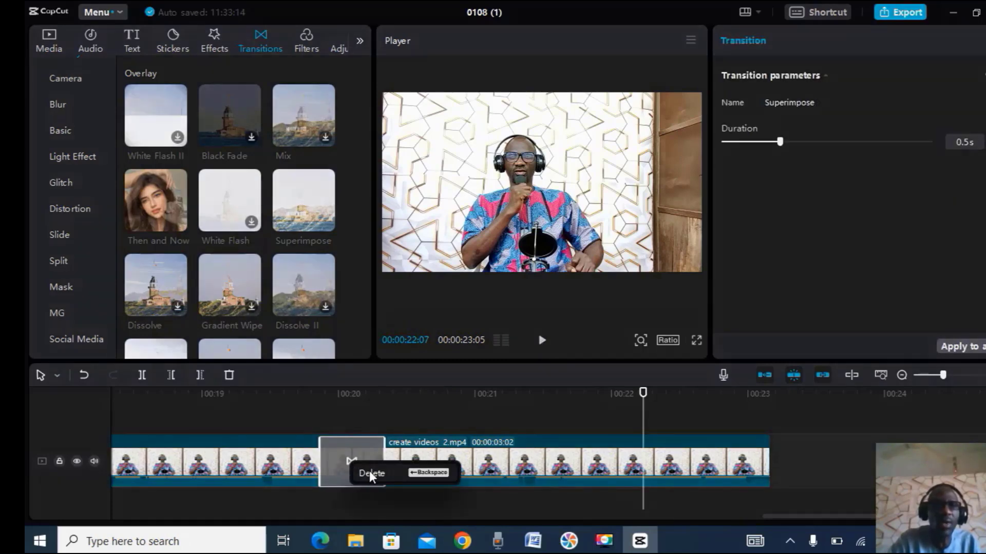
click(370, 471)
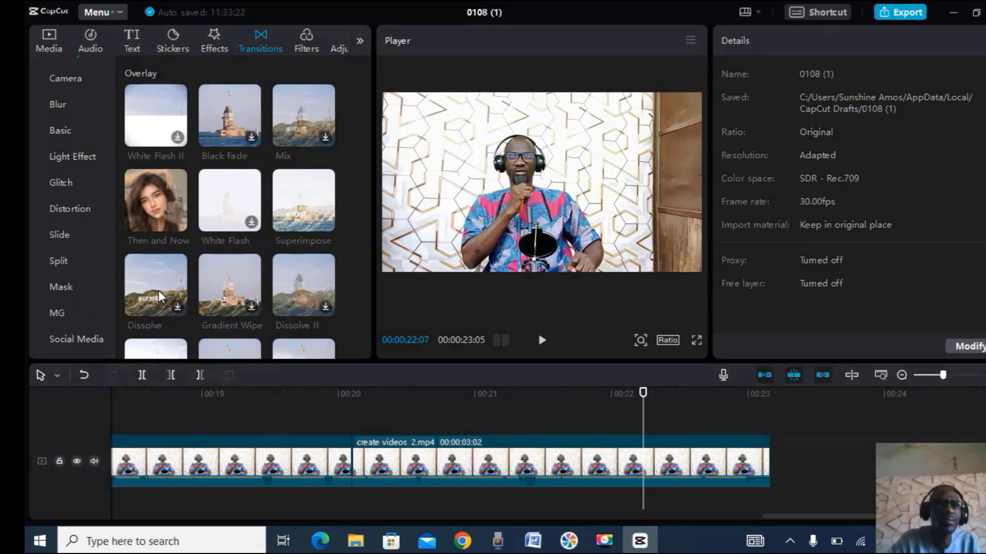
Step: Add the Dissolve transition at the cut between the two video pieces and move the playhead just before it, to 00:00:19:22
drag(153, 273, 343, 453)
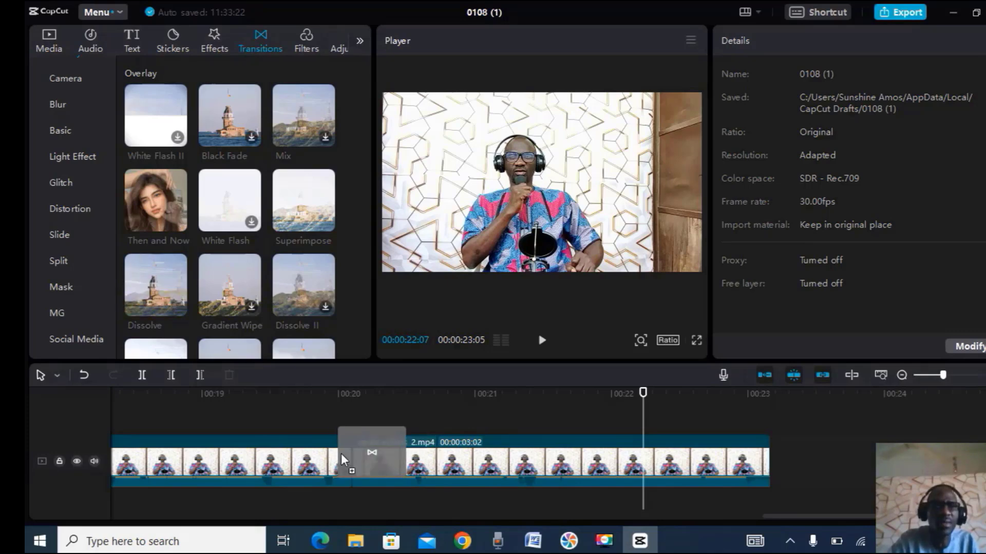
click(333, 464)
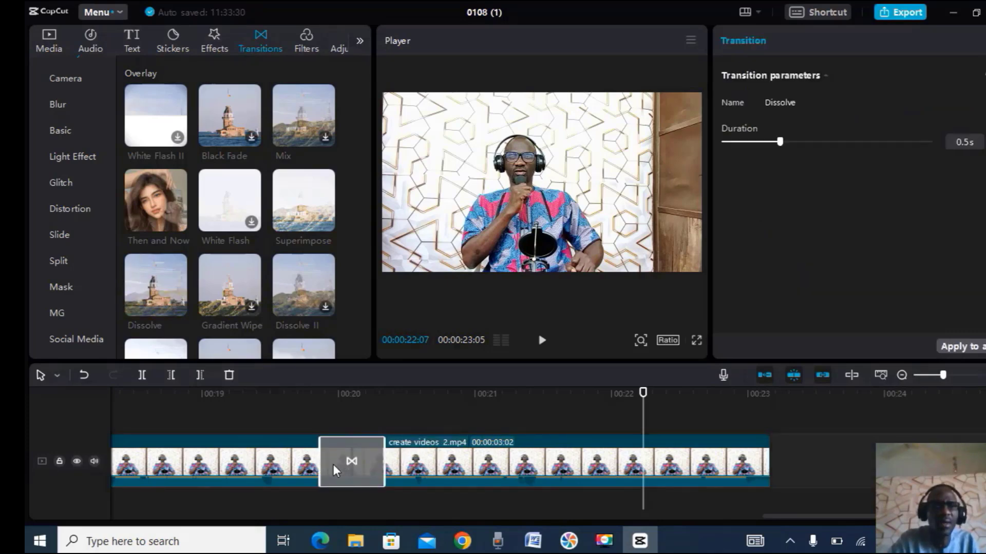
click(303, 393)
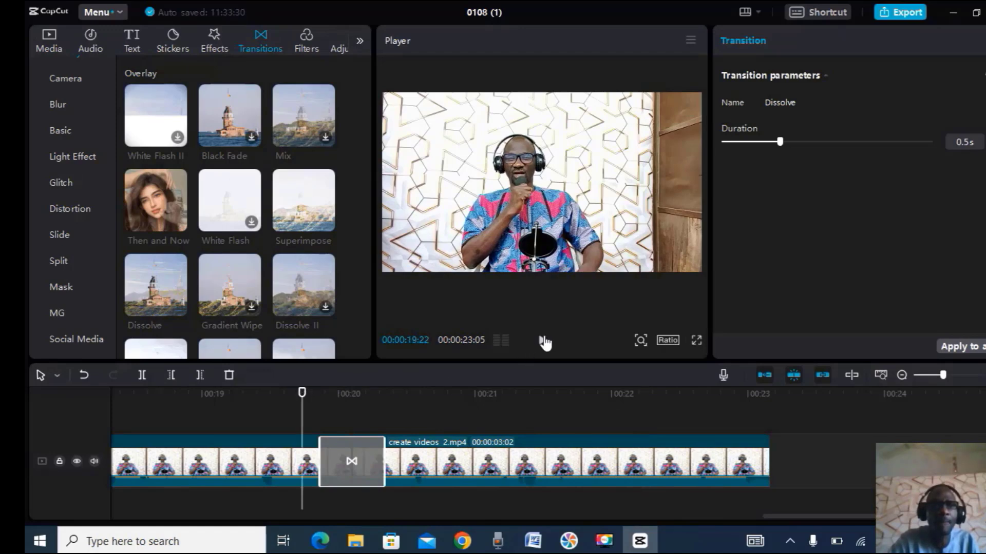
Step: Play through the Dissolve transition between the two video pieces, then replay it from 00:00:19:18
click(544, 342)
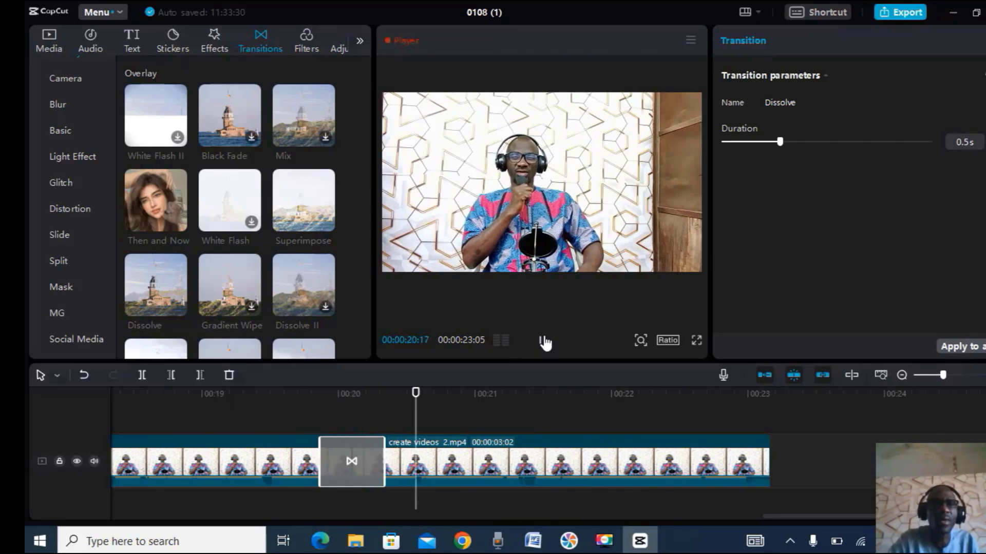
click(543, 343)
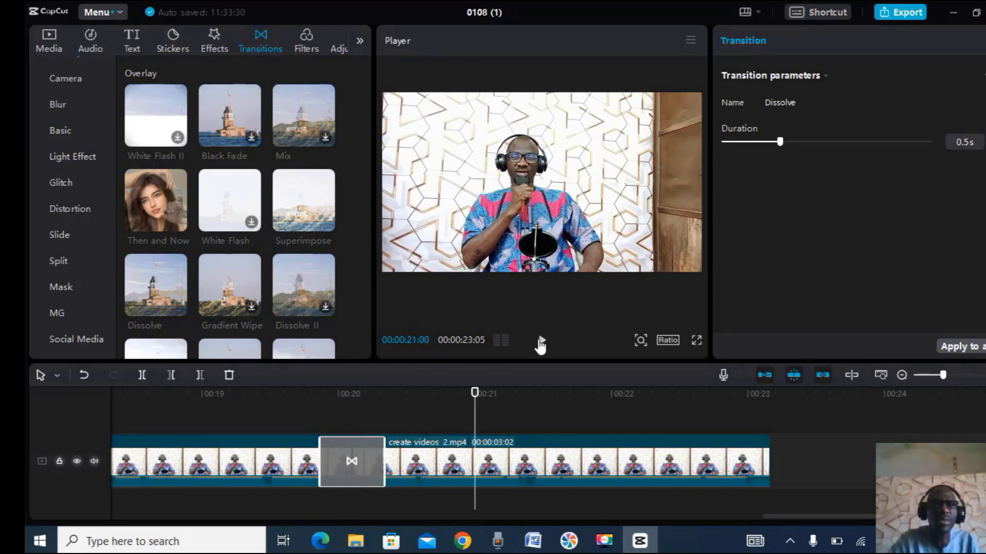
click(286, 392)
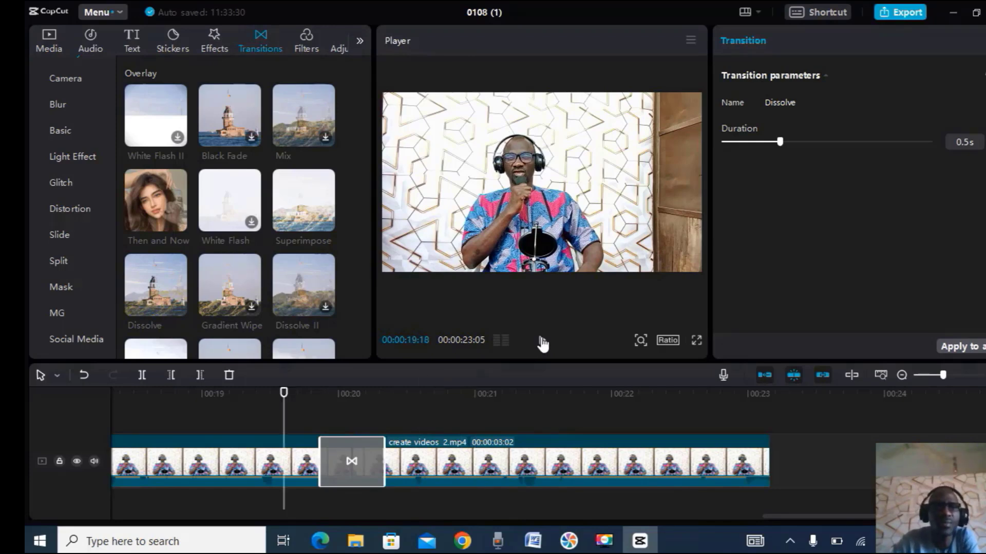
click(543, 342)
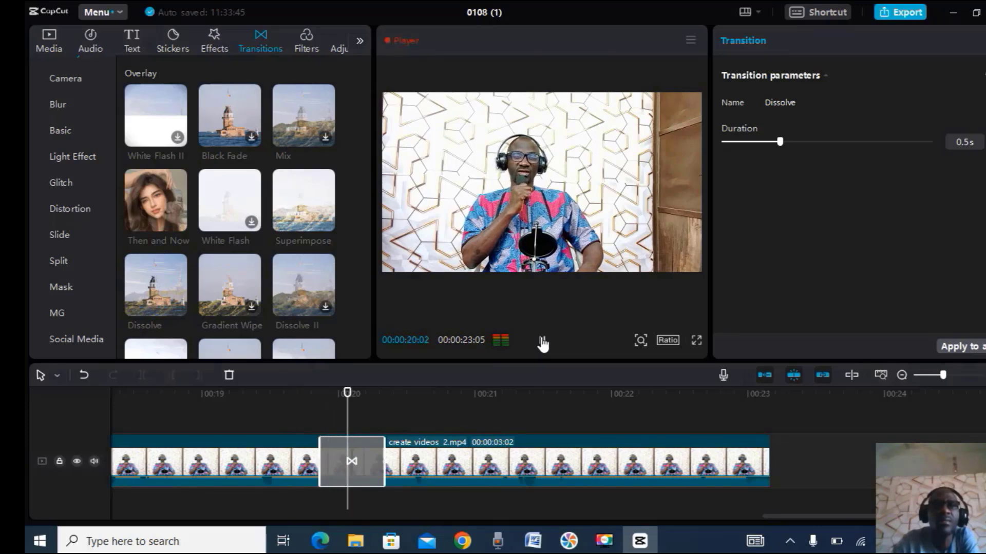
click(543, 342)
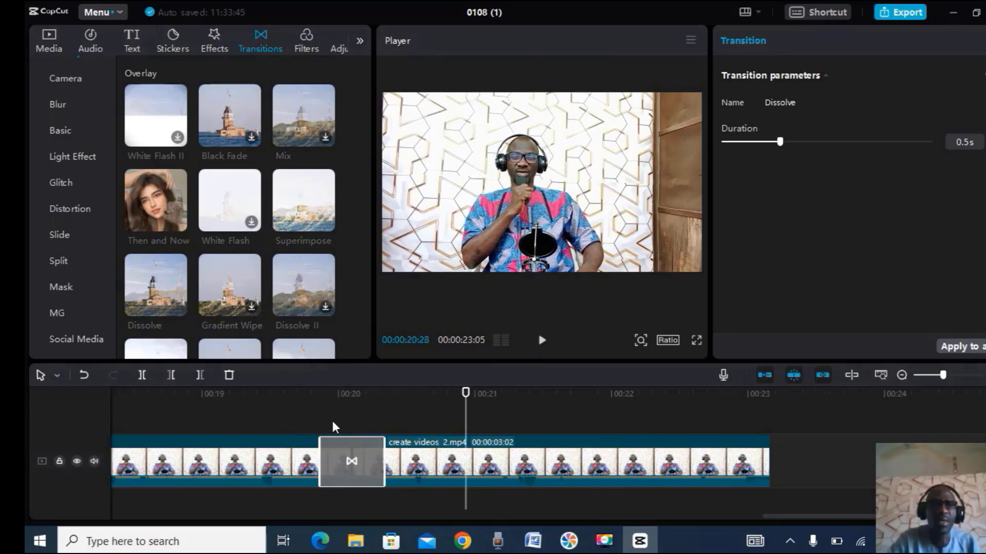
Step: Replace the Dissolve transition at the cut between the two video pieces with the Pull in transition from the Camera category
right_click(344, 466)
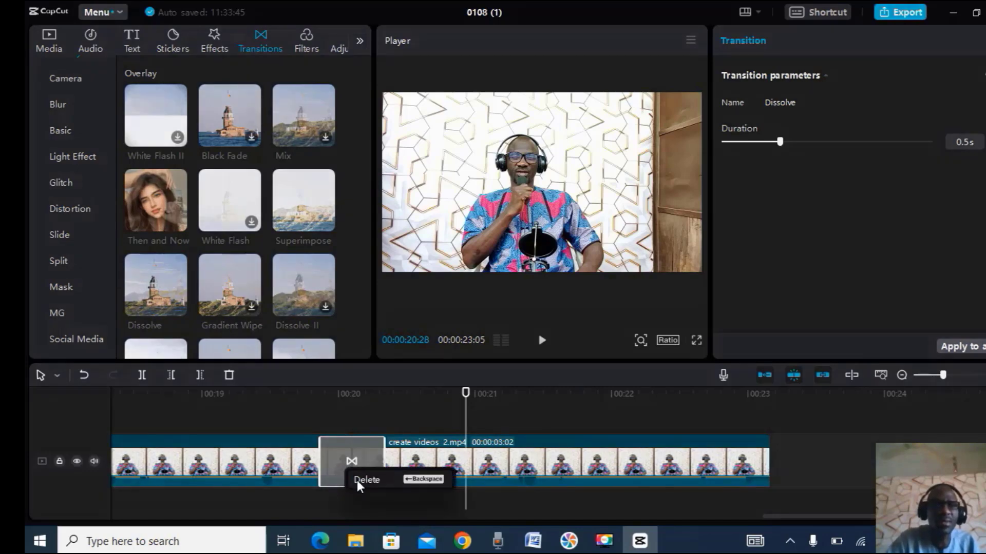
click(365, 480)
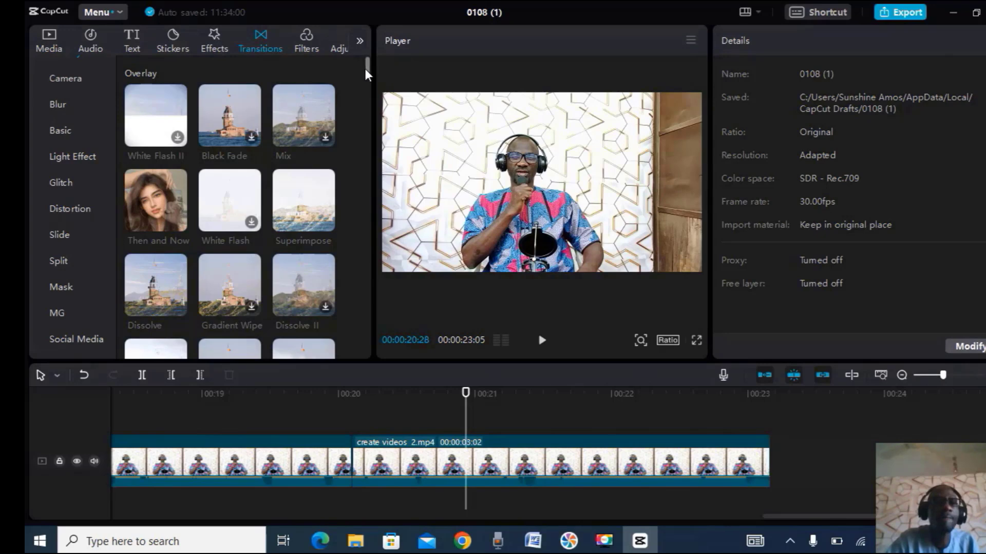
drag(365, 71, 360, 101)
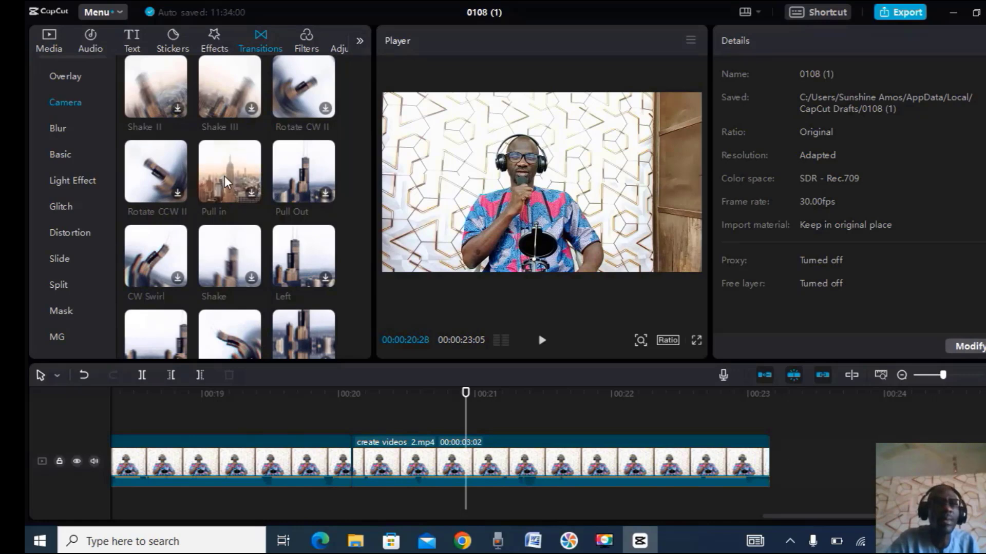
drag(223, 175, 348, 457)
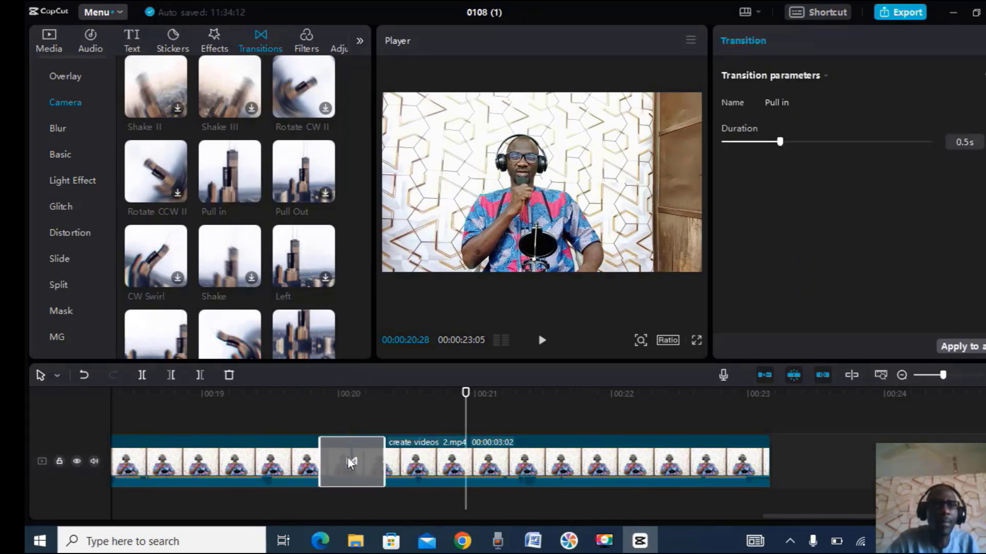
Step: Play through the Pull in transition from 00:00:19:22 and again from 00:00:19:20
click(302, 393)
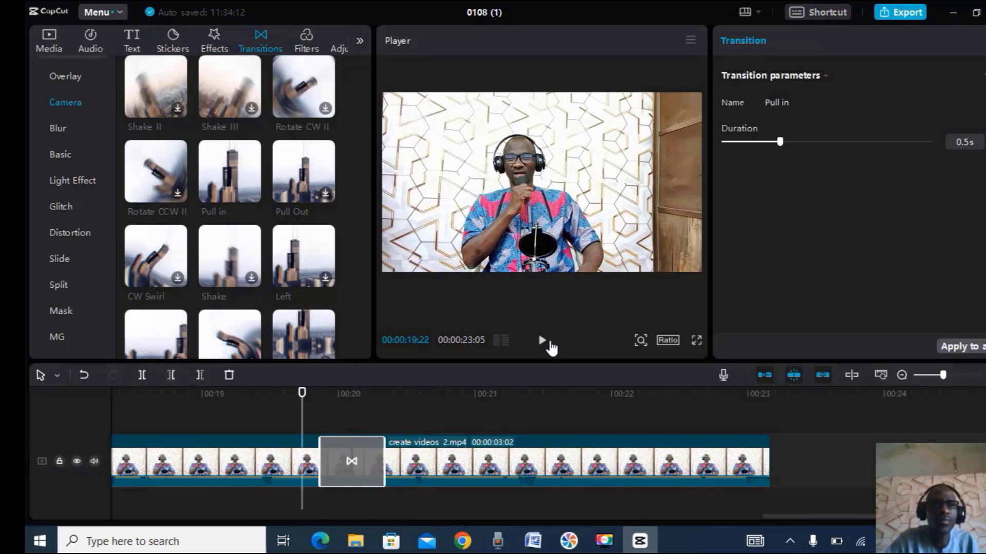
click(539, 341)
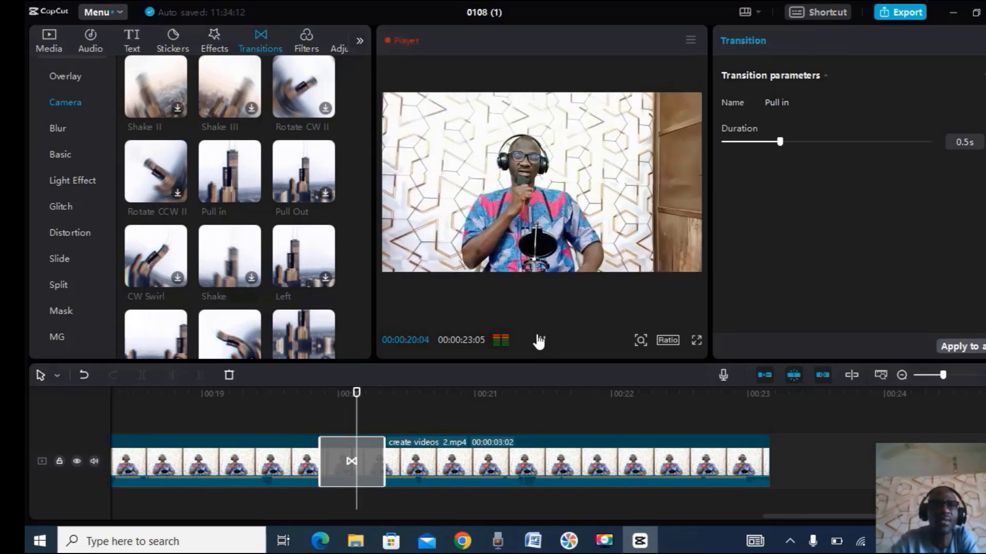
click(539, 341)
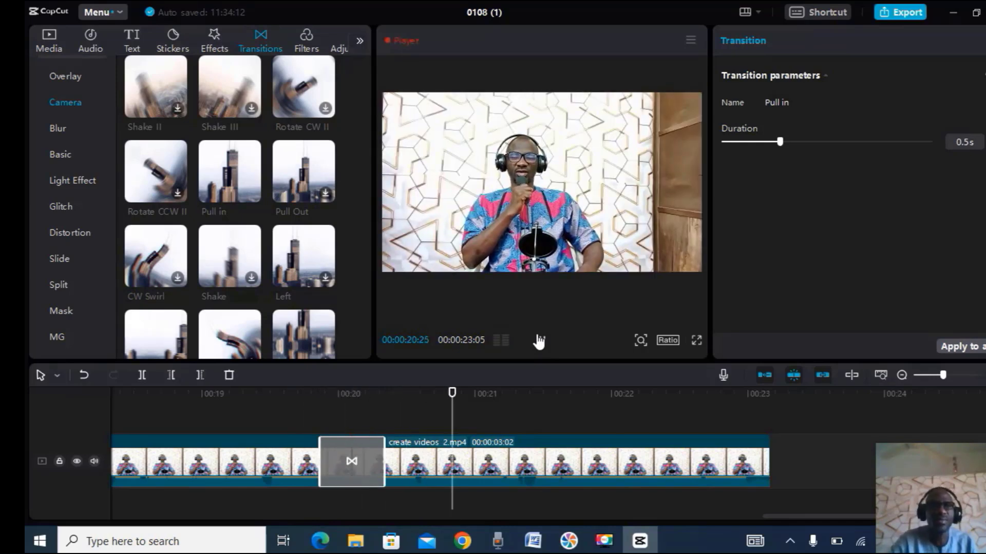
click(537, 342)
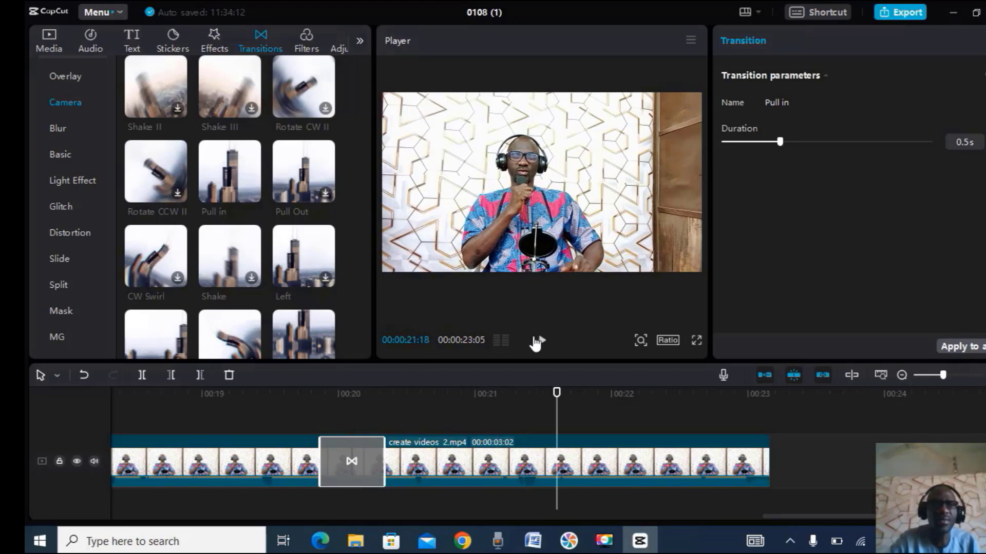
click(294, 396)
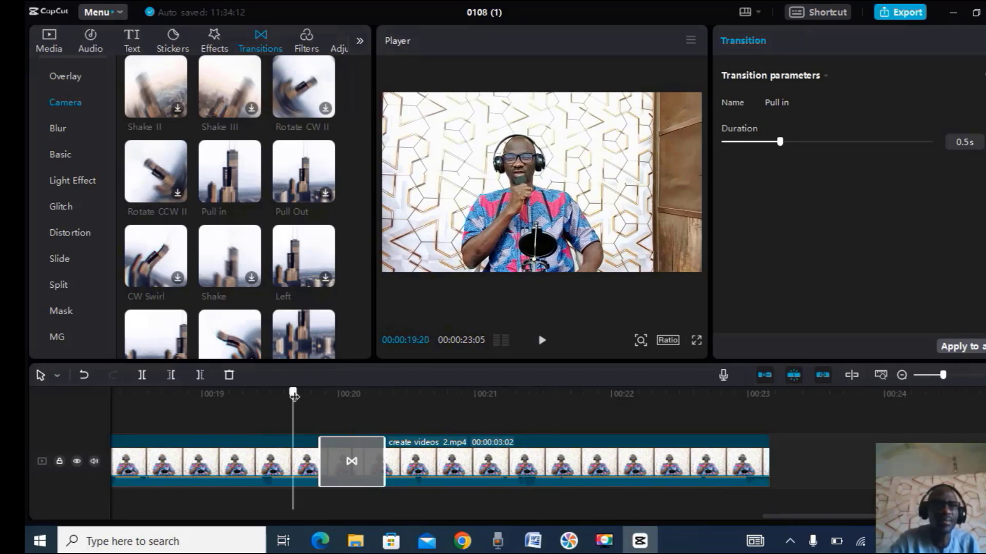
click(538, 341)
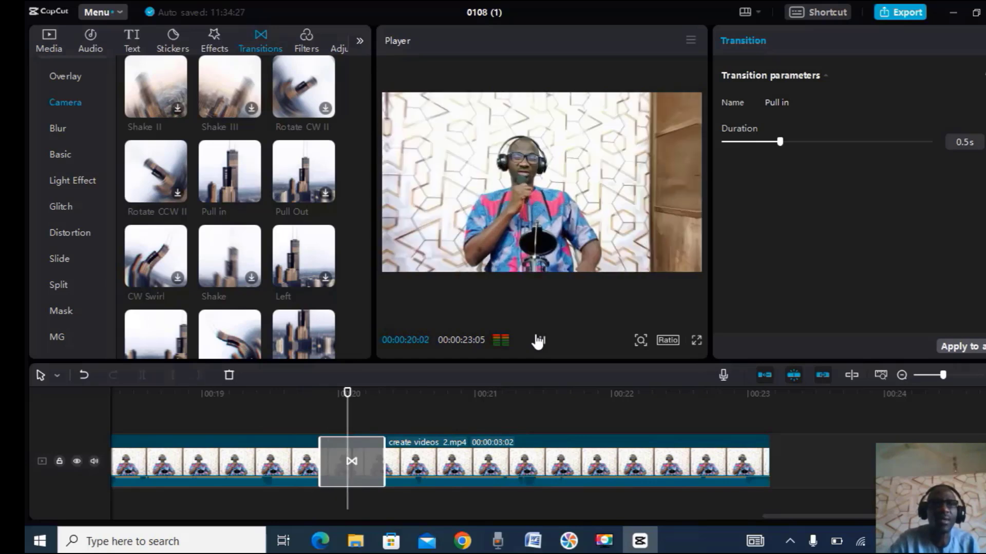
click(538, 341)
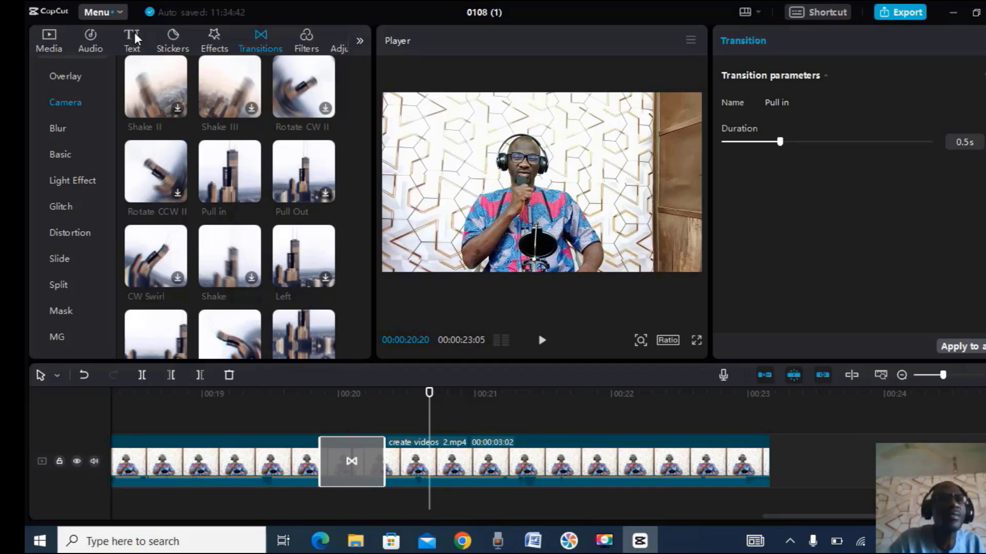
Step: Preview the "Emotional, female vocals, R & B(1078984)" music, add it beneath the video and shift it slightly earlier on the timeline
click(81, 39)
click(236, 138)
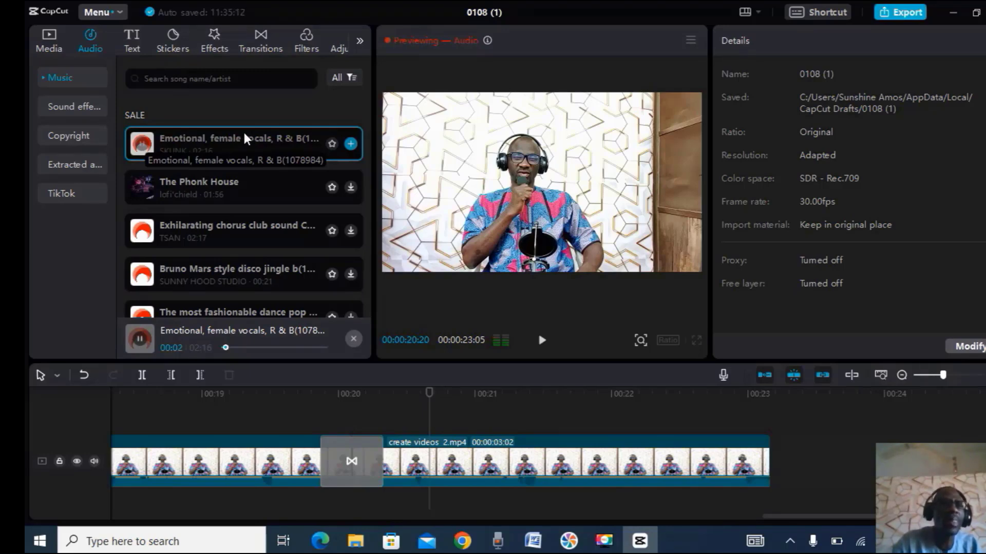
drag(245, 136, 213, 519)
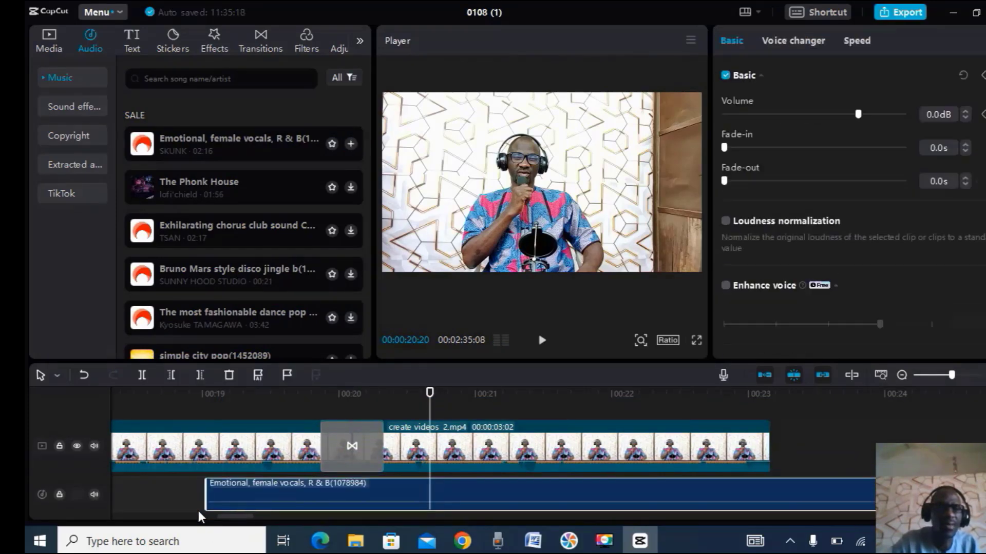
drag(481, 491, 385, 492)
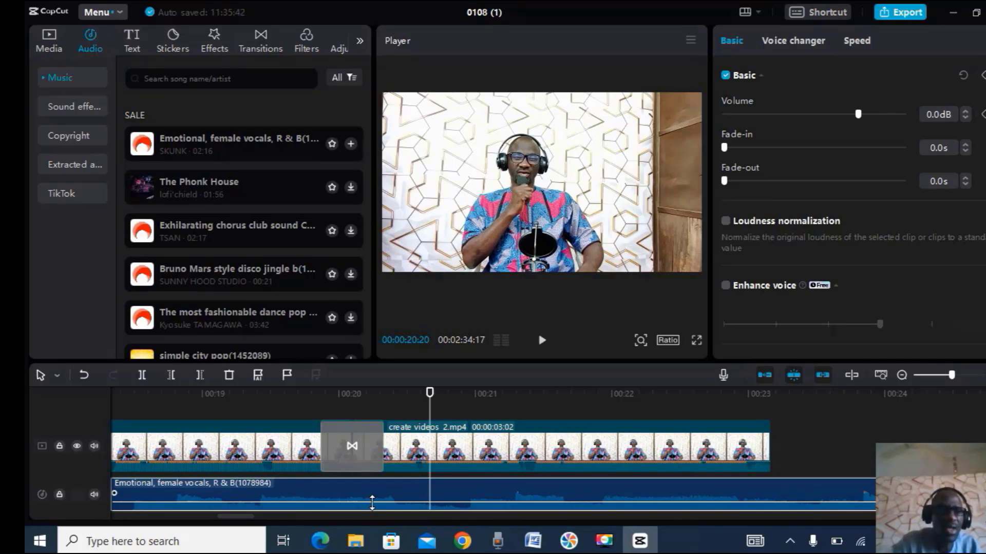
Step: Set the music clip's volume to -22.5 dB, its fade-in to 1.0 s and its fade-out to 0.9 s
drag(374, 503, 375, 508)
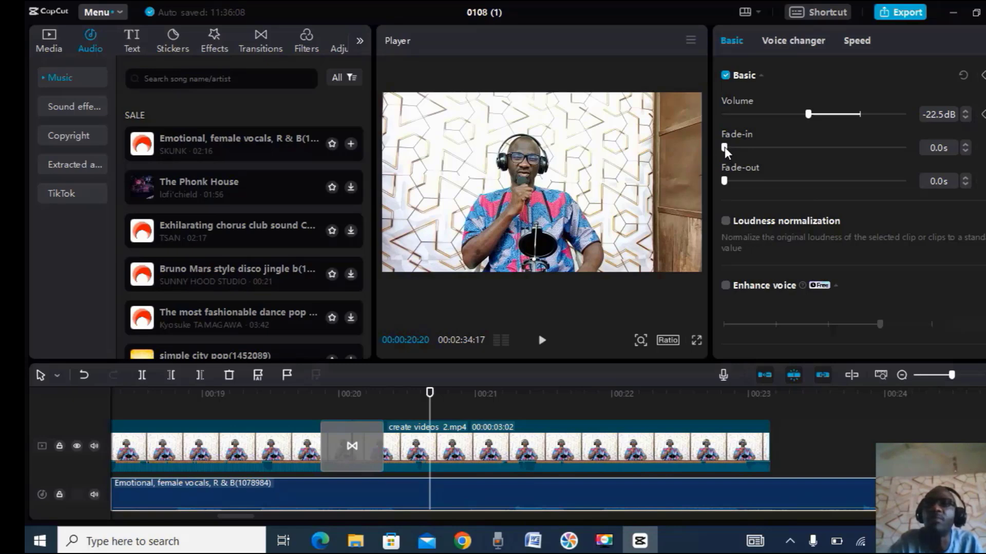
drag(725, 149, 740, 150)
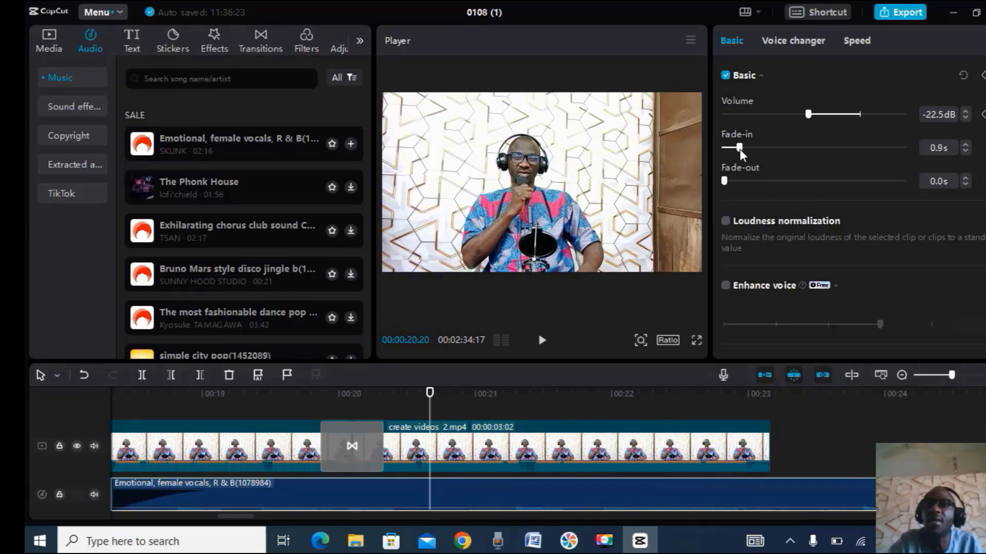
drag(741, 152, 743, 152)
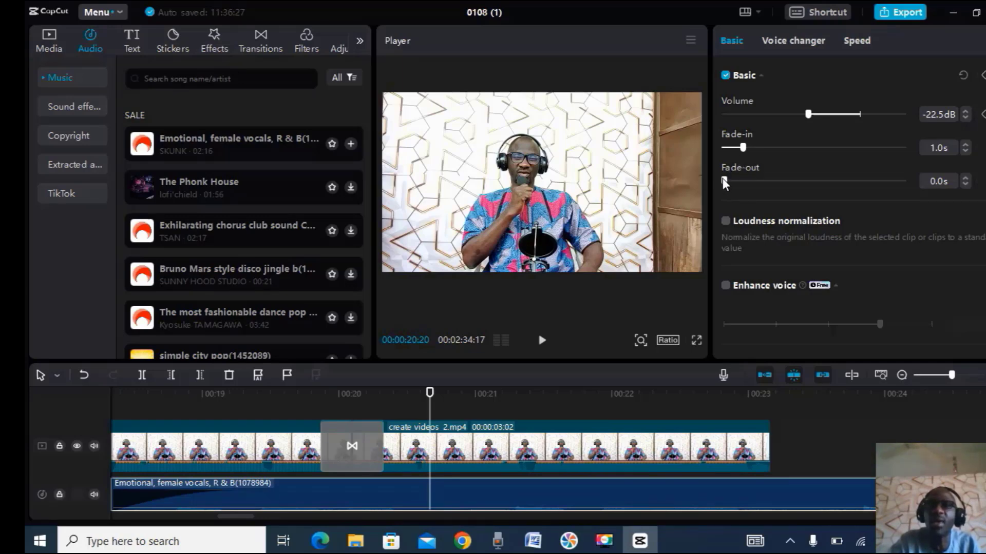
drag(725, 183, 740, 182)
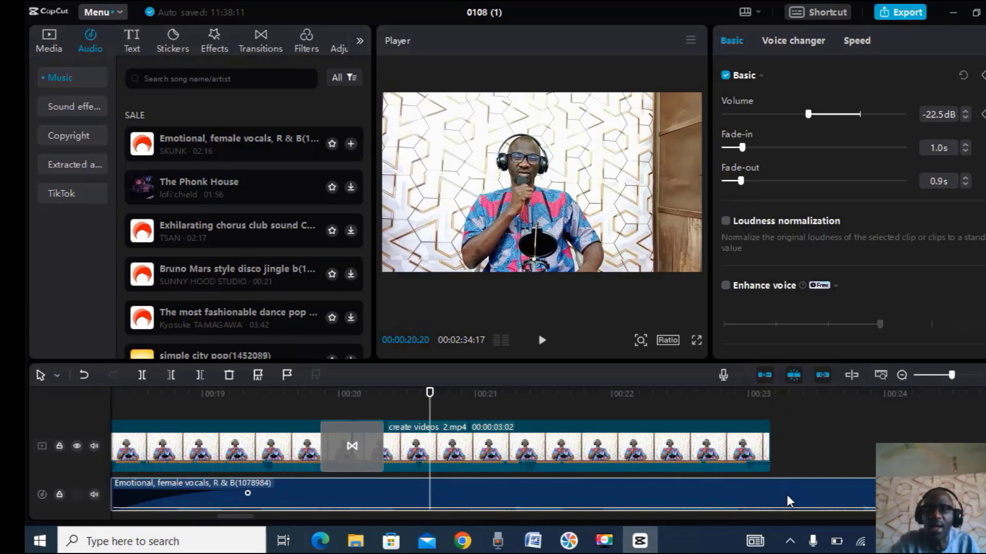
Step: Split the music clip at the end of the video, 00:00:23:05, and delete the piece after it
click(770, 395)
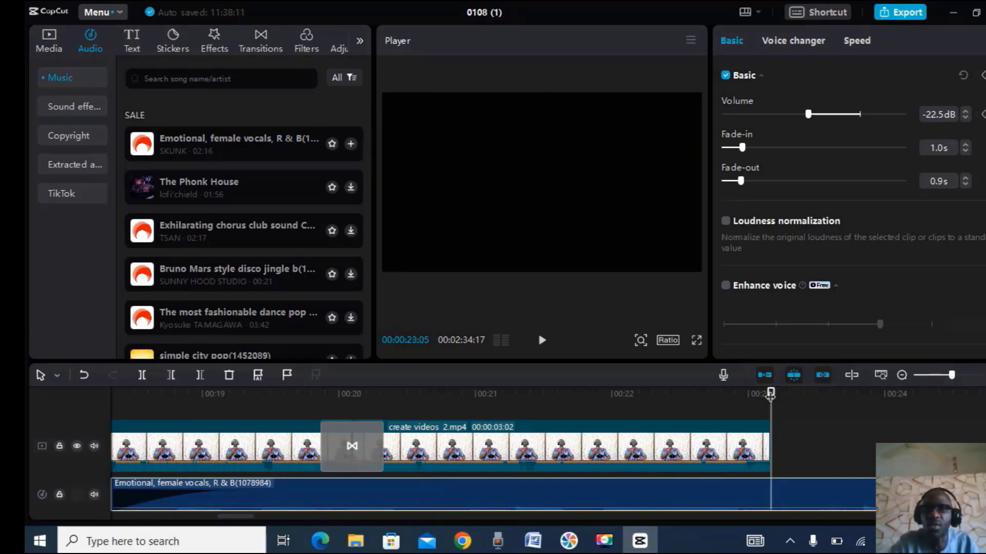
right_click(804, 505)
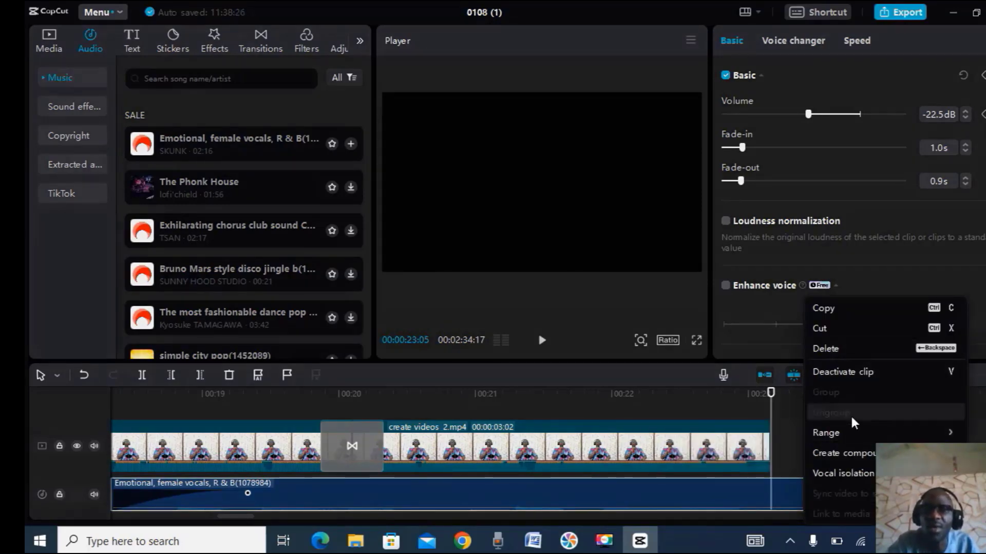
click(776, 504)
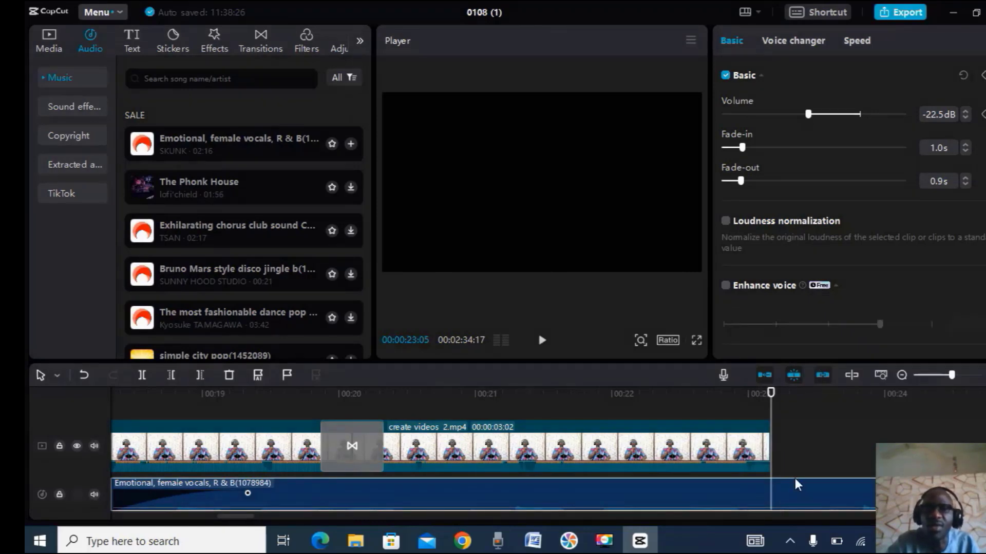
click(141, 375)
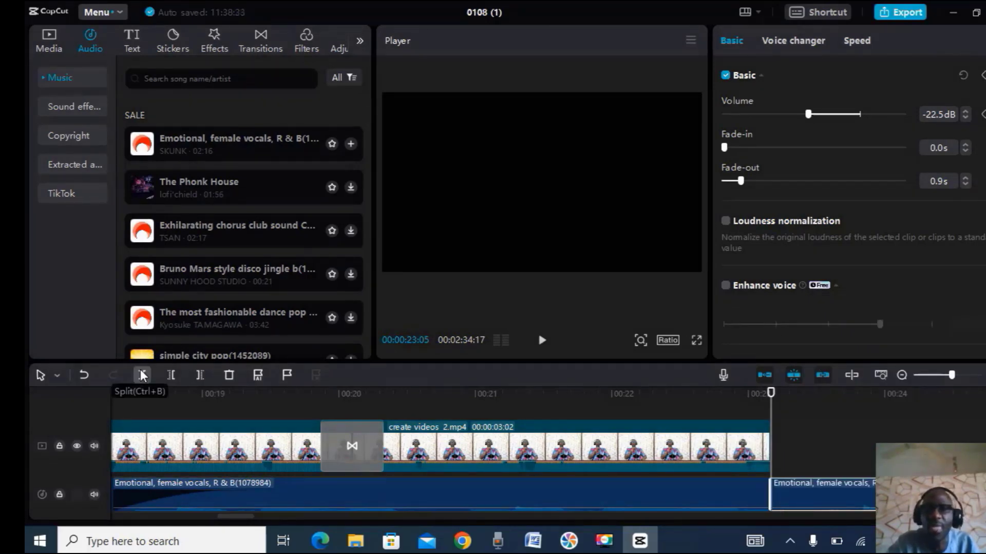
right_click(836, 489)
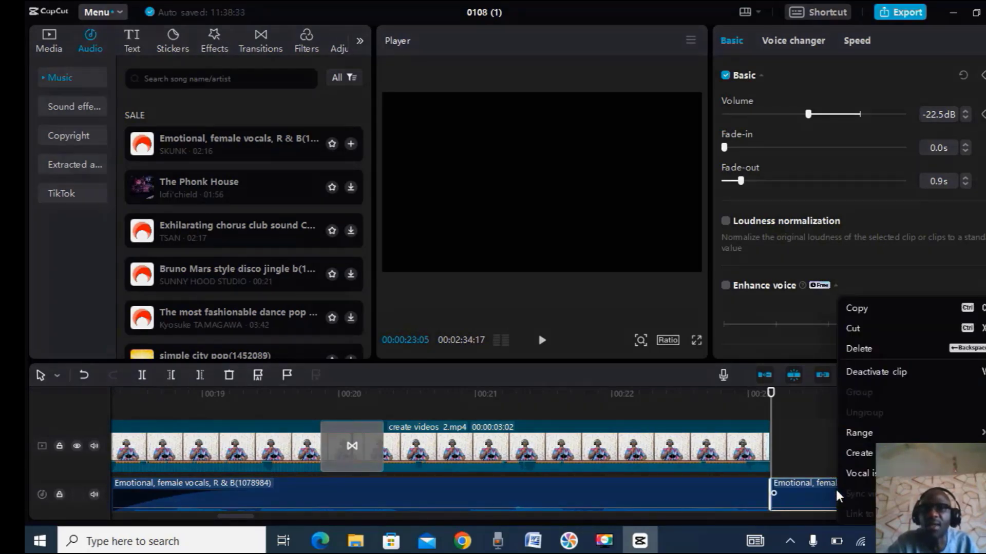
click(858, 348)
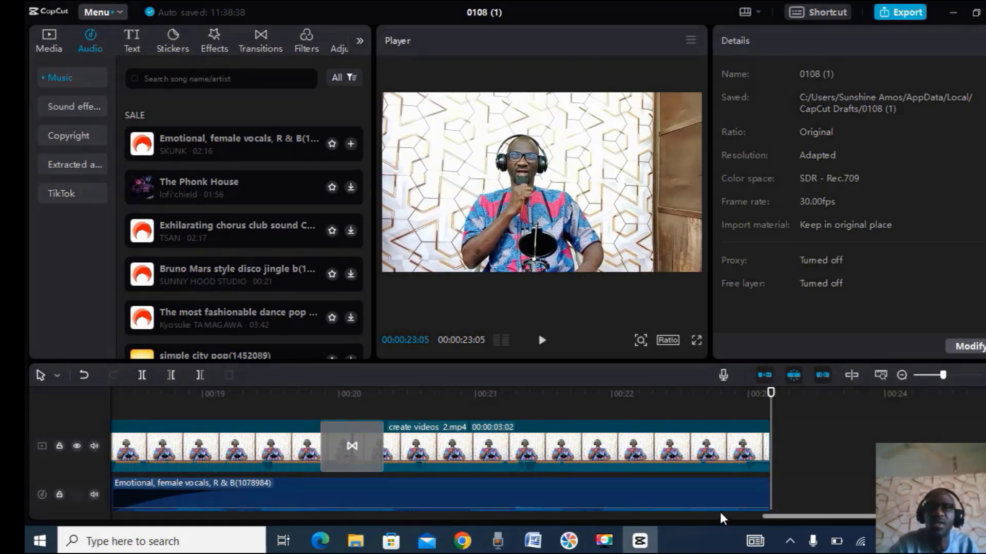
Step: Set the fade-out of the remaining music clip to 1.0 s
click(738, 501)
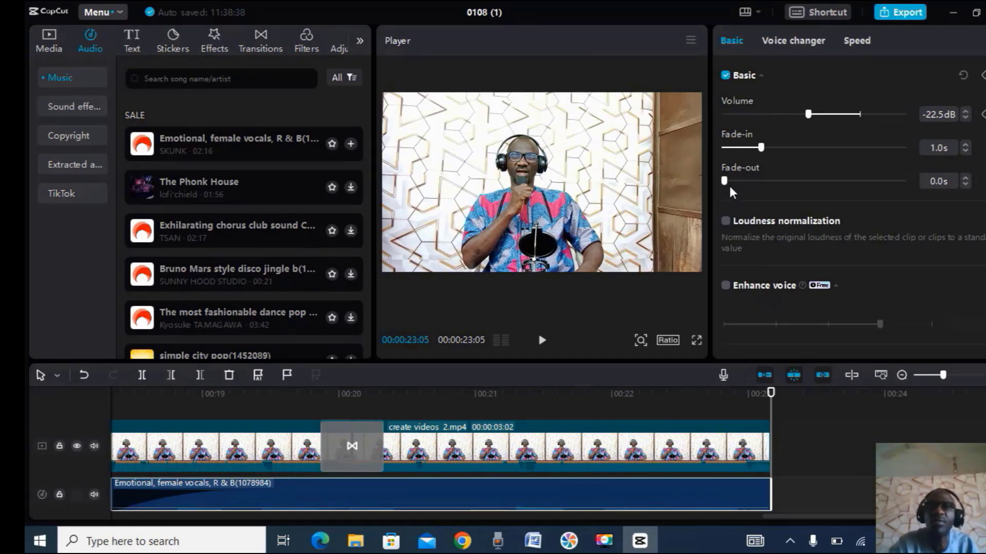
drag(735, 183, 764, 181)
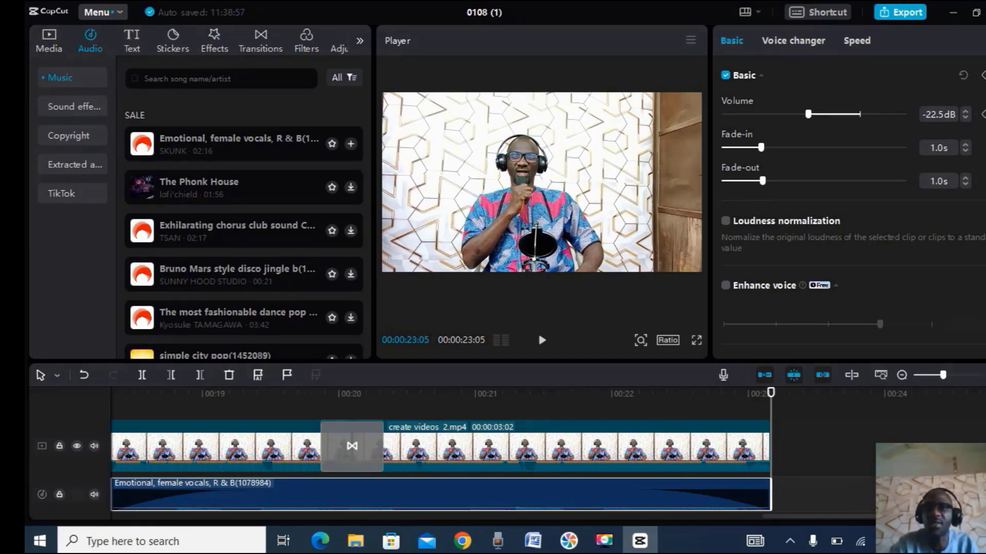
scroll(440, 465, up, 1)
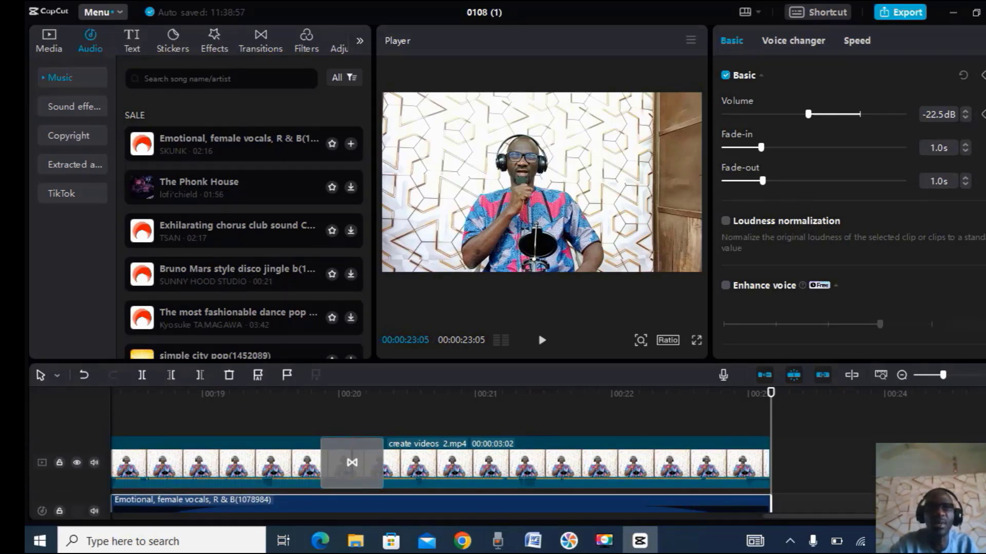